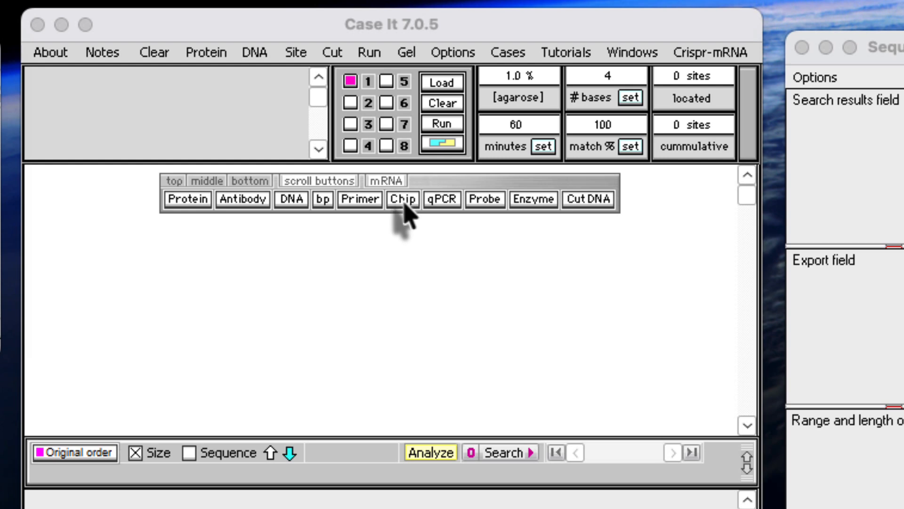
Open the SNP chip file SNP tutorial.csv from Cases > Microarray cases > SNP microarrays > SNP Tutorial.
{"action": "left_click", "coordinate": [404, 207]}
{"action": "mouse_move", "coordinate": [427, 231]}
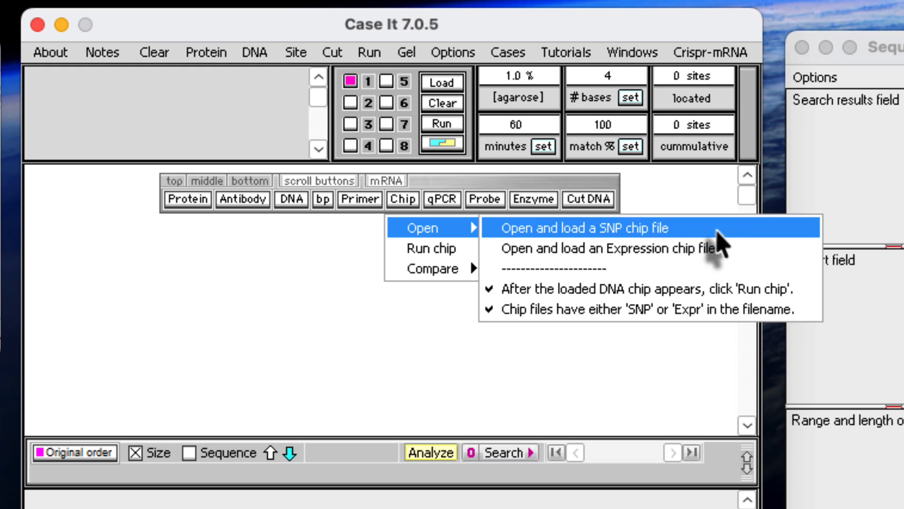
{"action": "left_click", "coordinate": [692, 229]}
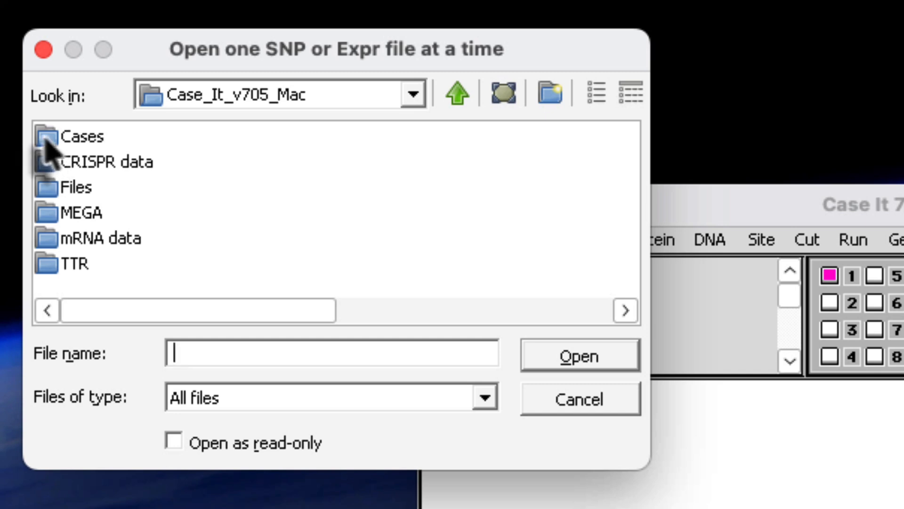
{"action": "double_click", "coordinate": [47, 141]}
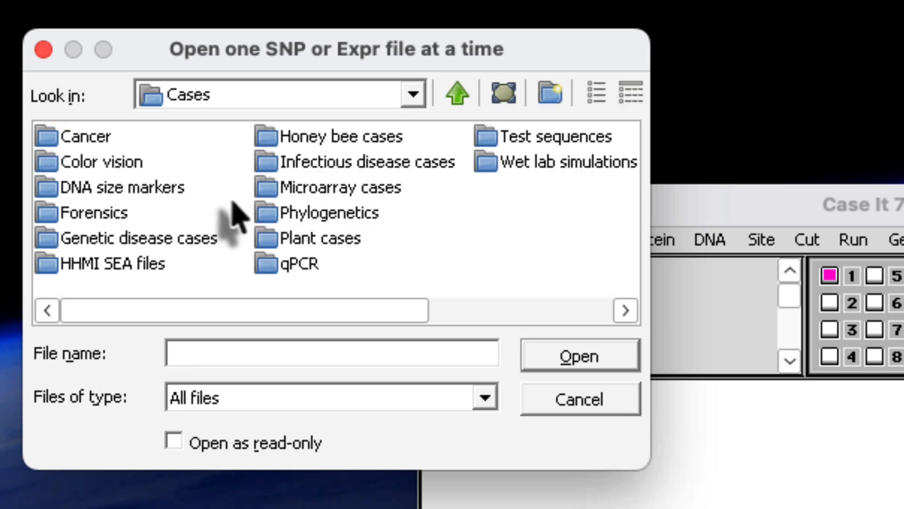
{"action": "double_click", "coordinate": [266, 188]}
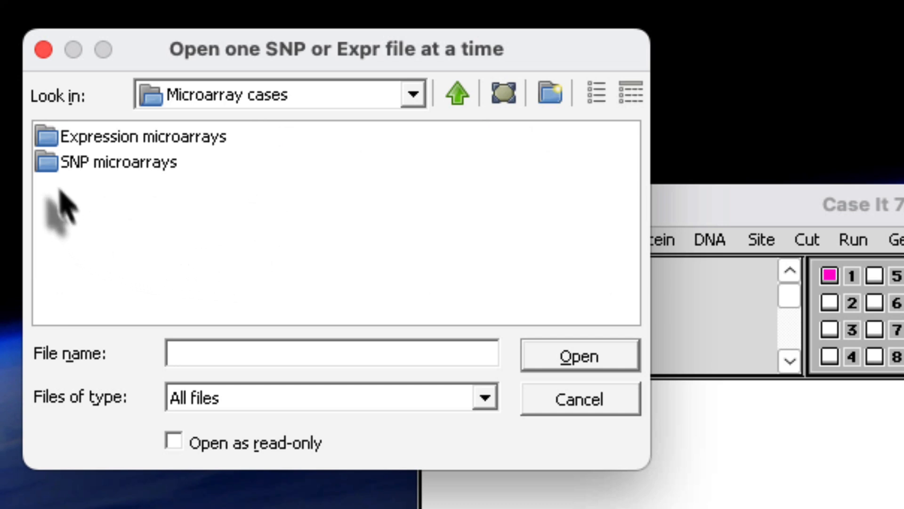
{"action": "double_click", "coordinate": [47, 168]}
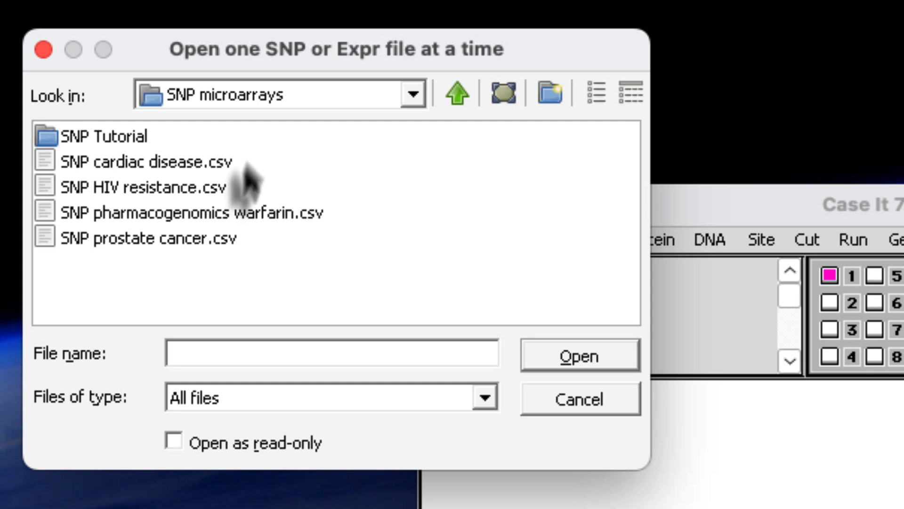
{"action": "double_click", "coordinate": [53, 141]}
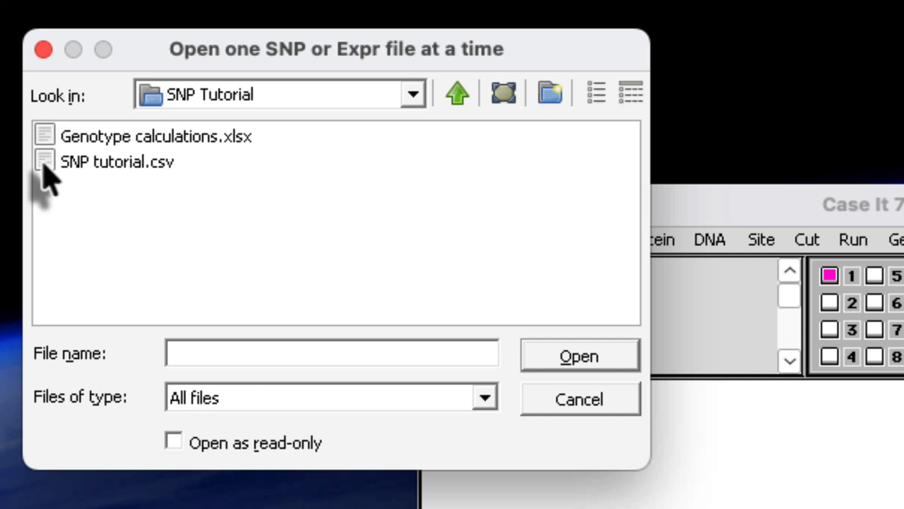
{"action": "double_click", "coordinate": [44, 164]}
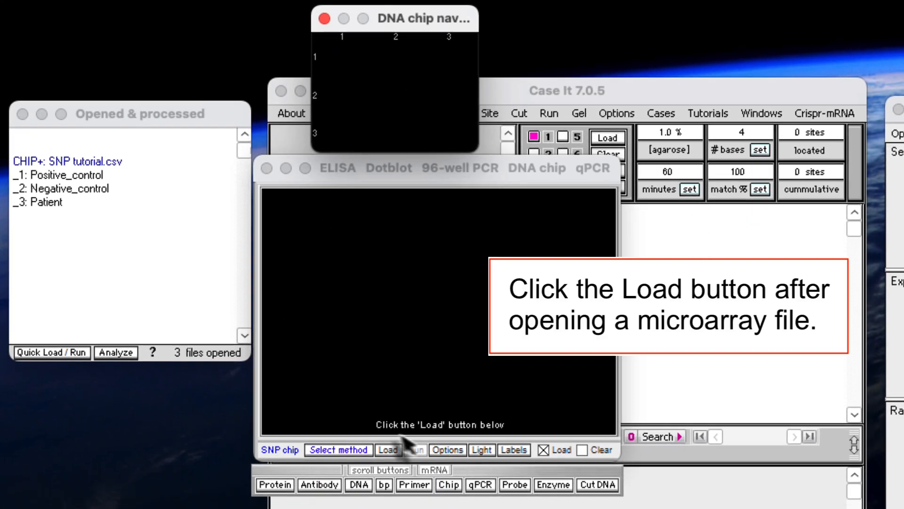
Load the opened SNP tutorial samples onto the DNA chip and run the chip.
{"action": "left_click", "coordinate": [387, 450]}
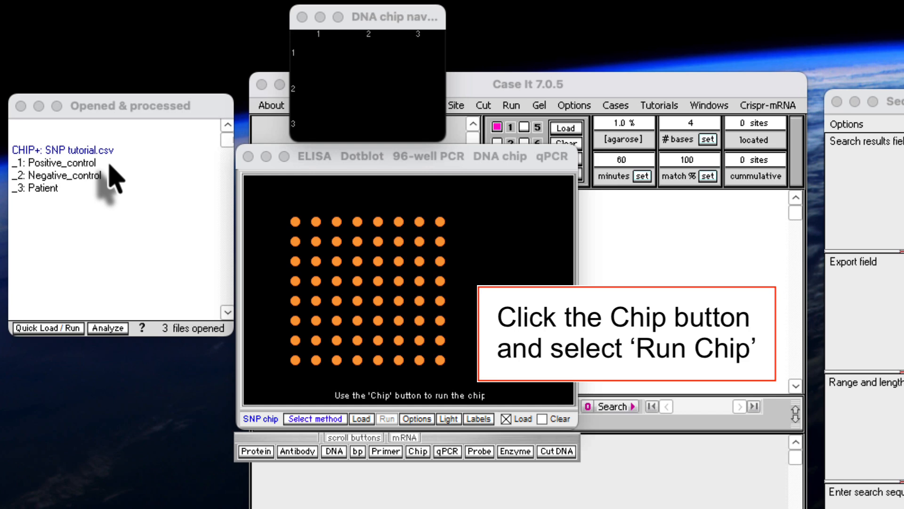
{"action": "left_click", "coordinate": [418, 450]}
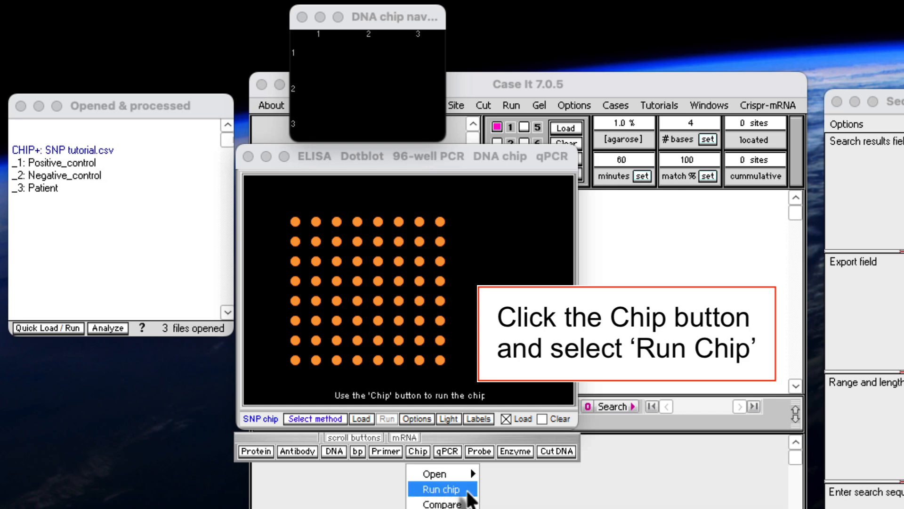
{"action": "left_click", "coordinate": [468, 490]}
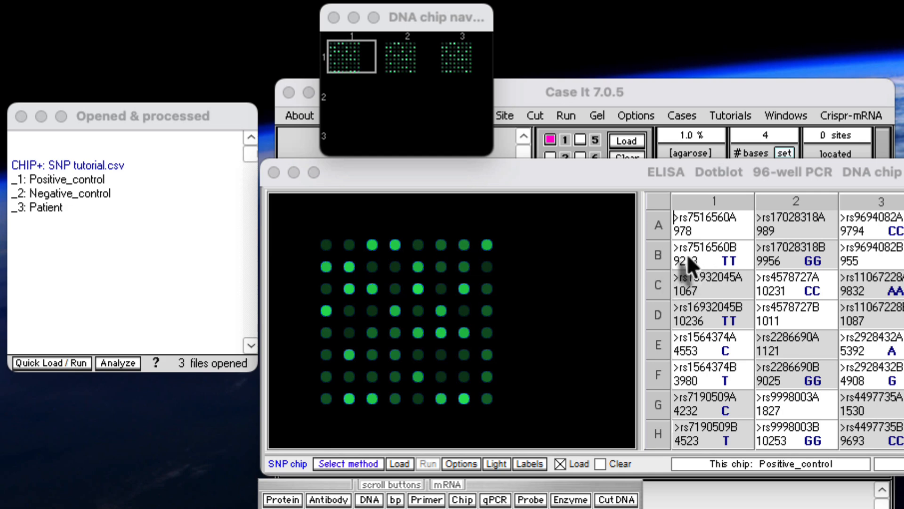
Examine the probe sequences of spots rs7516560A and rs7516560B on the Positive_control chip, with the whole results table in view.
{"action": "left_click", "coordinate": [732, 228]}
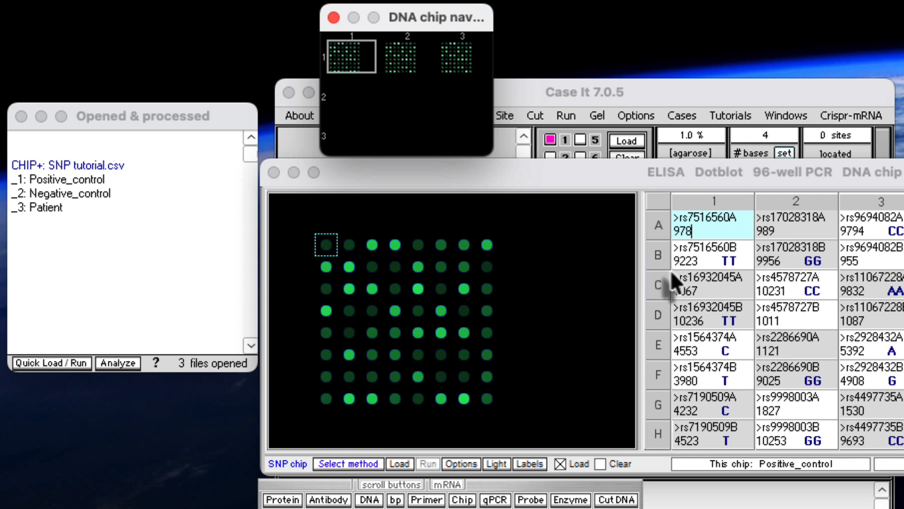
{"action": "left_click", "coordinate": [707, 259]}
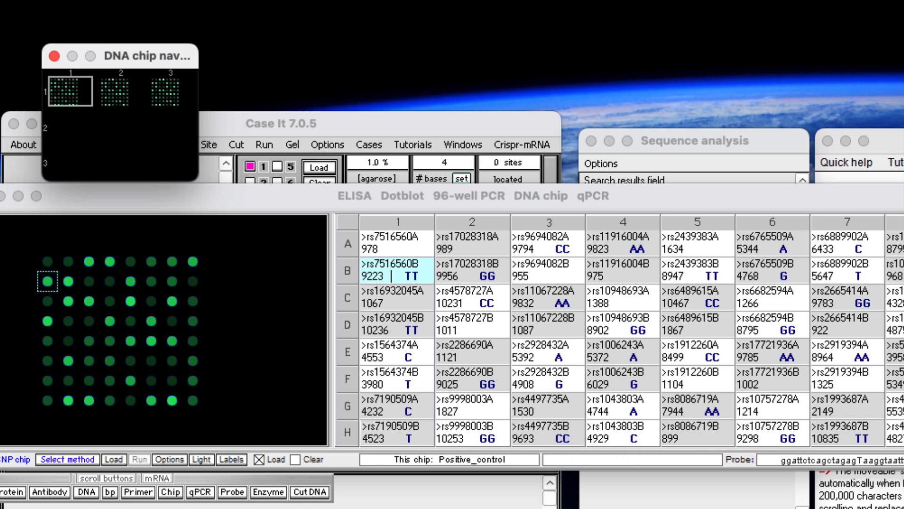
{"action": "left_click_drag", "start_coordinate": [473, 196], "coordinate": [413, 195]}
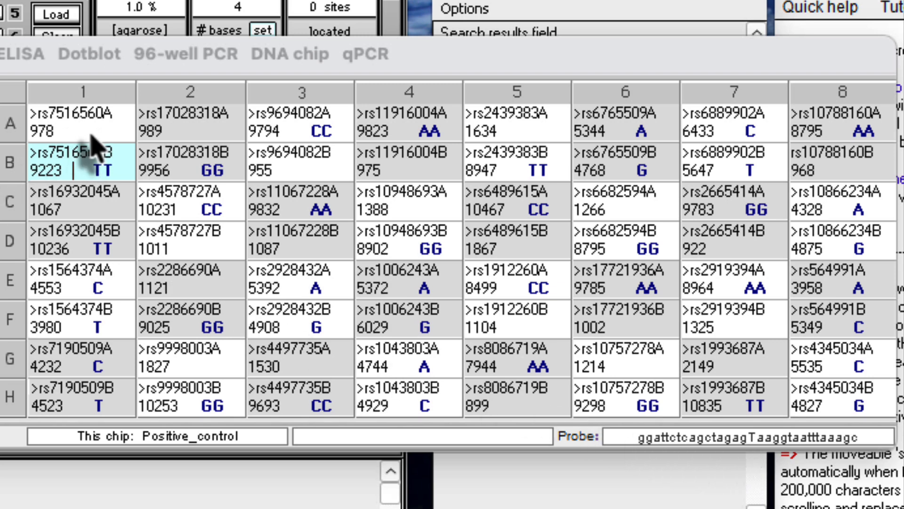
{"action": "left_click", "coordinate": [75, 124]}
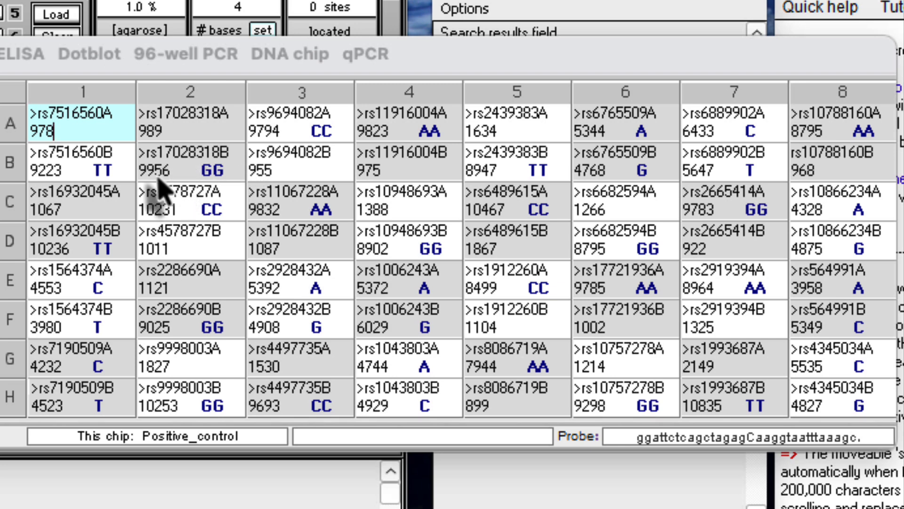
{"action": "left_click", "coordinate": [125, 177]}
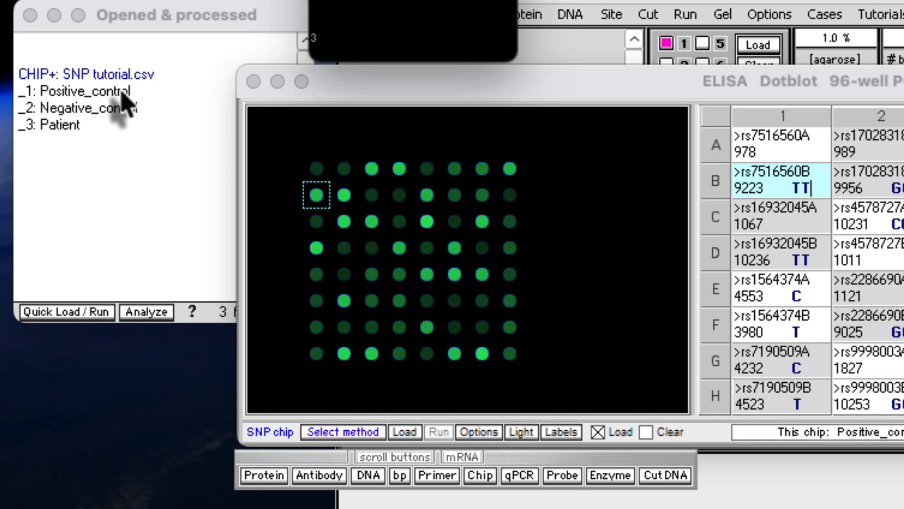
View the results of the Positive_control, Negative_control and Patient chips in turn, using both the opened files list and the chip navigator.
{"action": "left_click", "coordinate": [73, 93]}
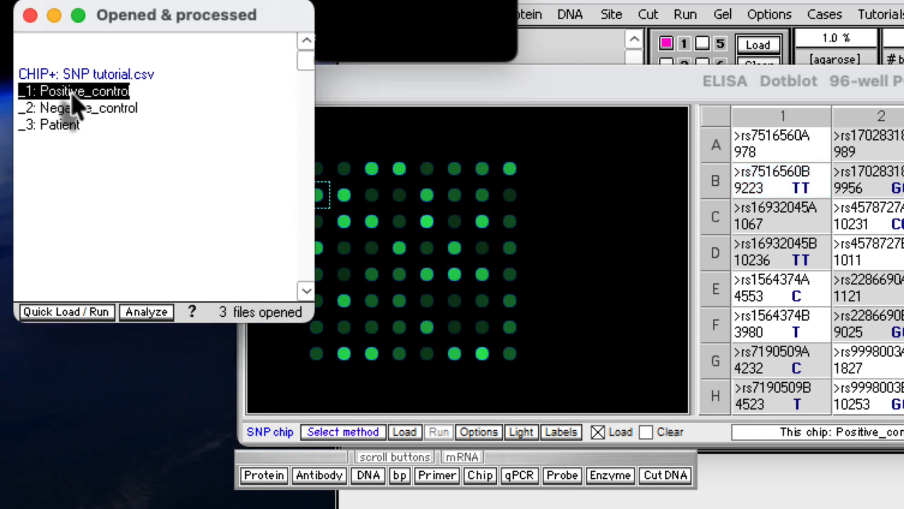
{"action": "left_click", "coordinate": [81, 109]}
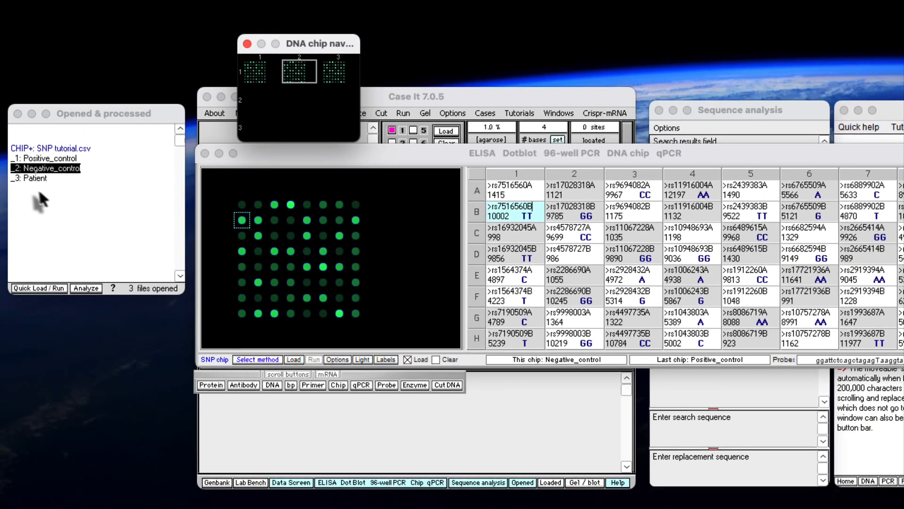
{"action": "left_click", "coordinate": [53, 141]}
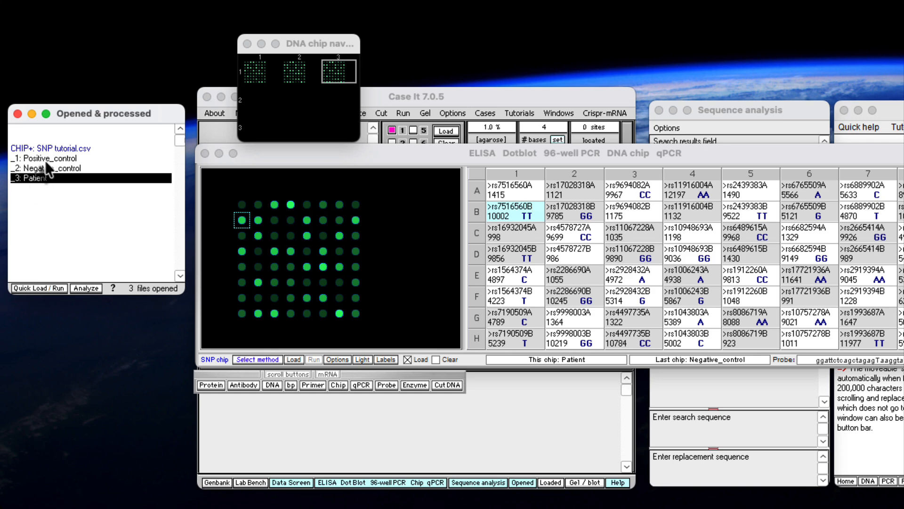
{"action": "left_click", "coordinate": [46, 161]}
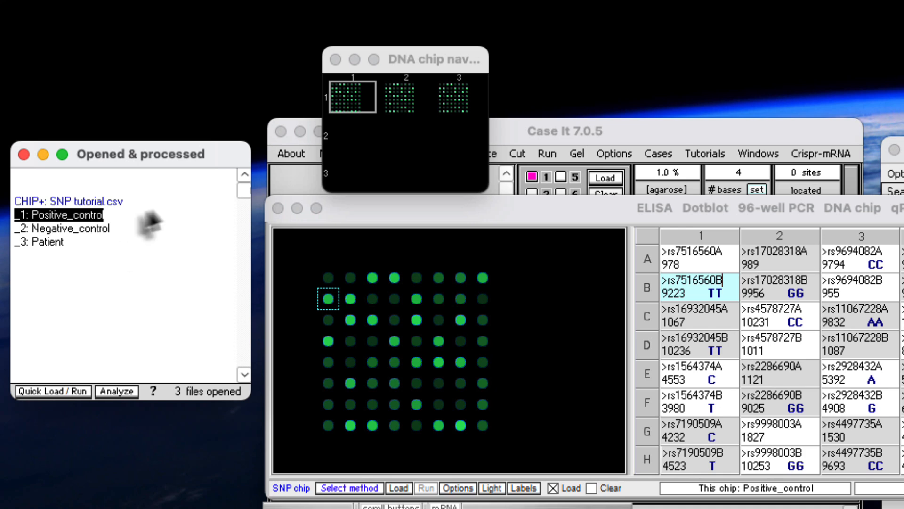
{"action": "left_click", "coordinate": [400, 98]}
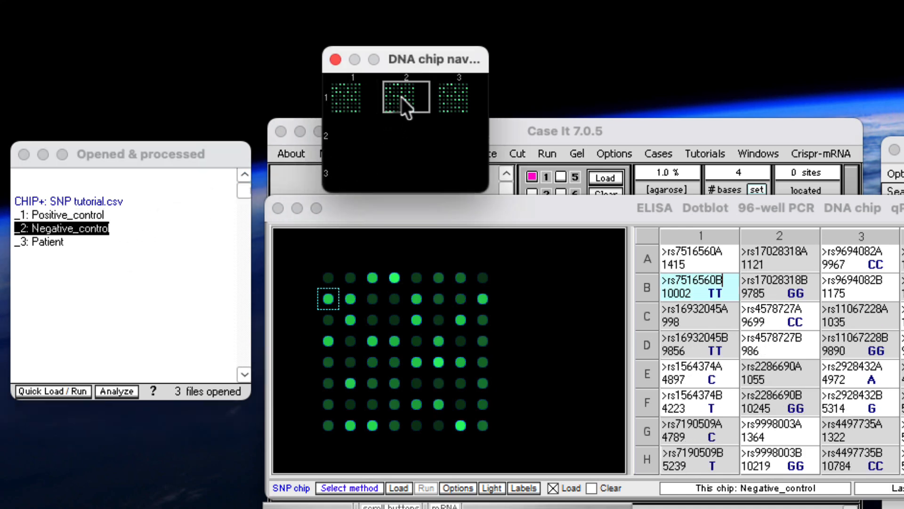
{"action": "left_click", "coordinate": [451, 94]}
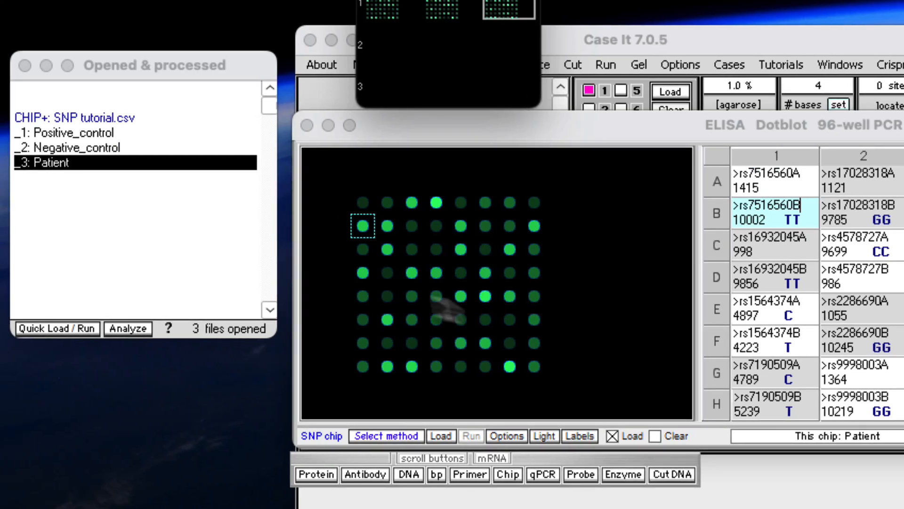
Compare the Negative_control SNP chip with the Positive_control chip by selecting both in succession.
{"action": "left_click", "coordinate": [97, 133]}
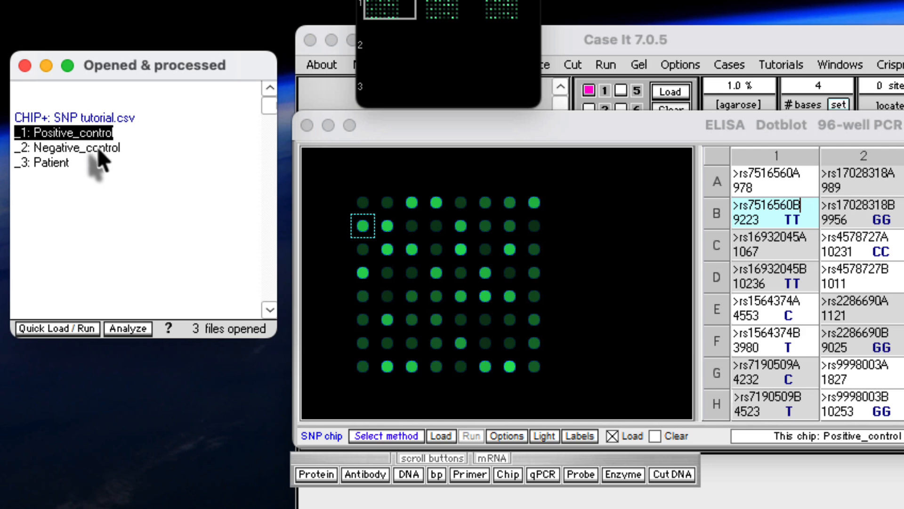
{"action": "left_click", "coordinate": [97, 147]}
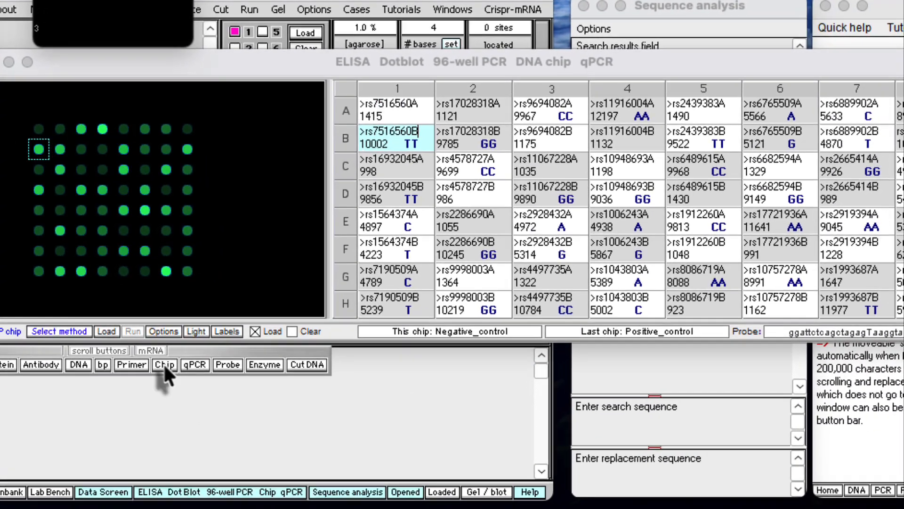
{"action": "left_click", "coordinate": [190, 356]}
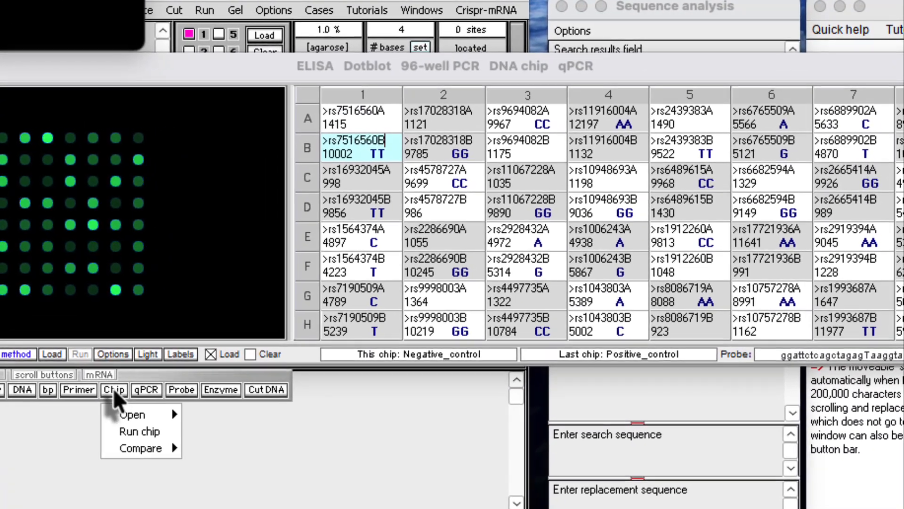
{"action": "mouse_move", "coordinate": [131, 447]}
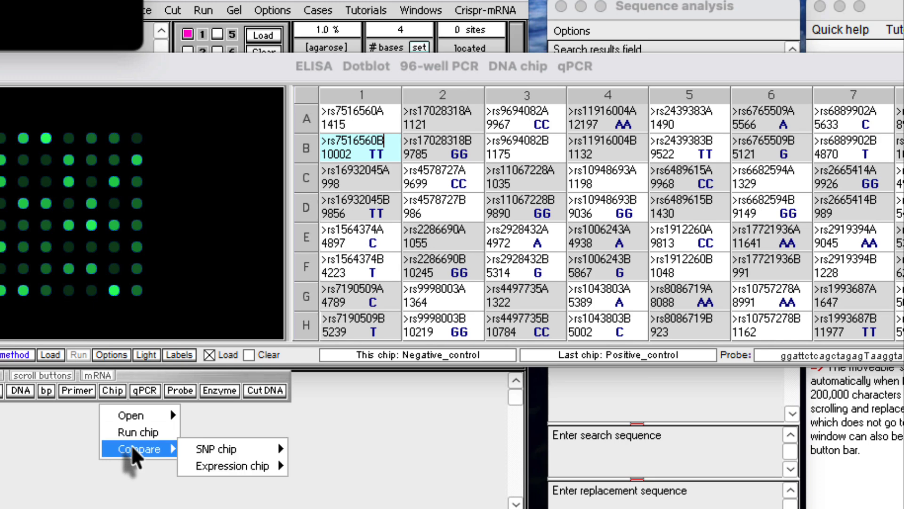
{"action": "mouse_move", "coordinate": [202, 450]}
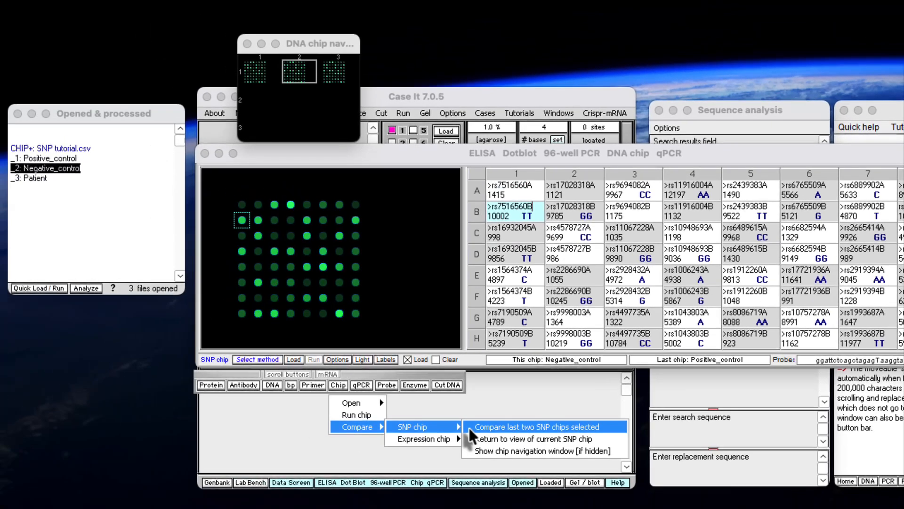
{"action": "left_click", "coordinate": [295, 449]}
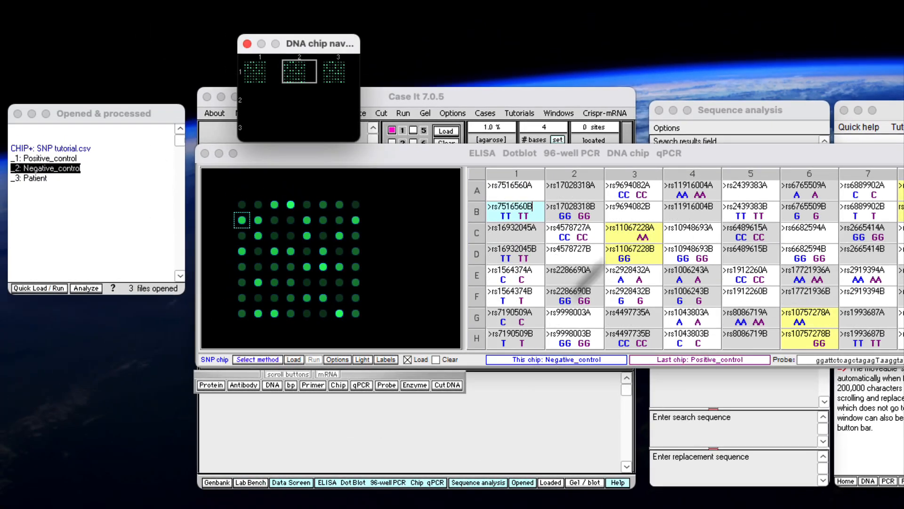
Rearrange the chip results and opened files windows so that all eight table columns and the sample names are in view.
{"action": "left_click_drag", "start_coordinate": [698, 154], "coordinate": [646, 154]}
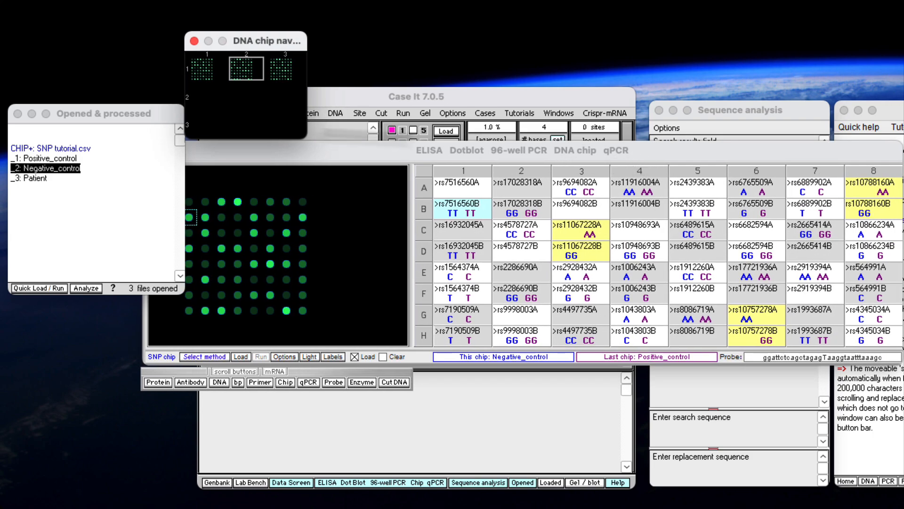
{"action": "left_click_drag", "start_coordinate": [98, 118], "coordinate": [71, 116]}
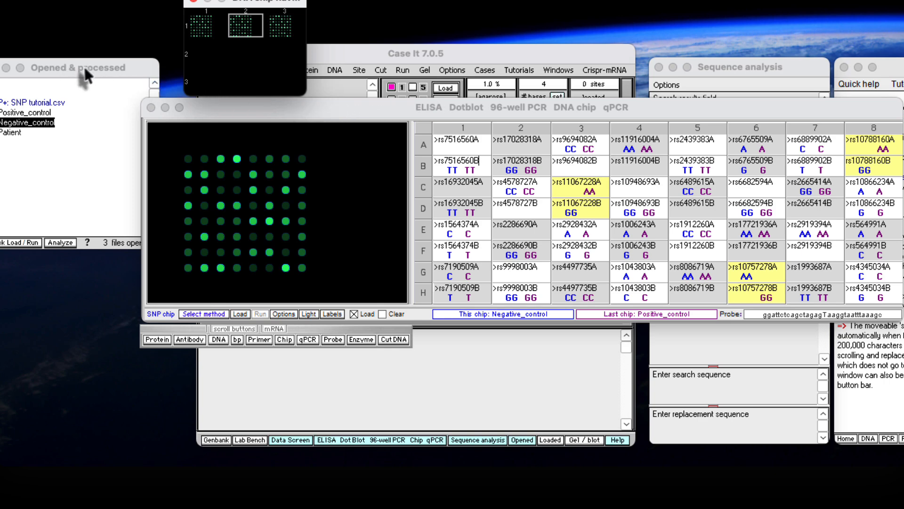
{"action": "left_click_drag", "start_coordinate": [84, 67], "coordinate": [103, 69]}
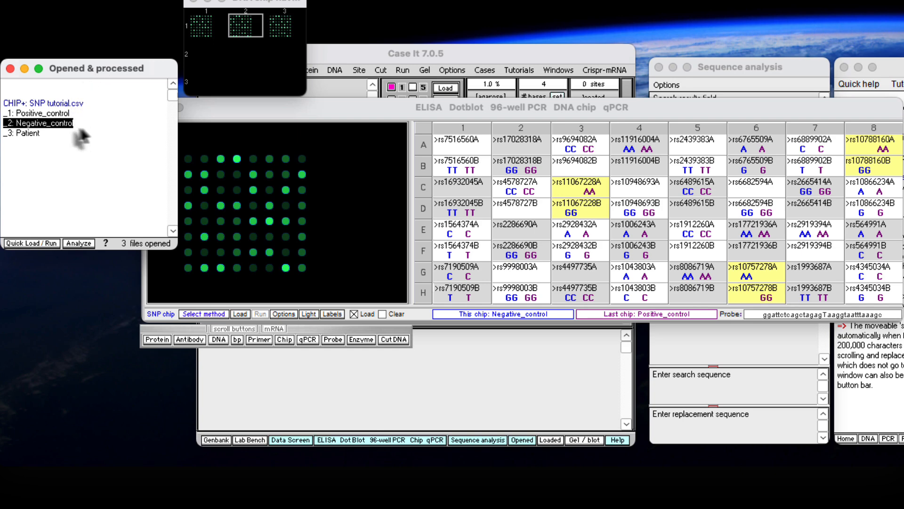
Compare the Patient chip first with the Positive_control chip and then with the Negative_control chip.
{"action": "left_click", "coordinate": [49, 113]}
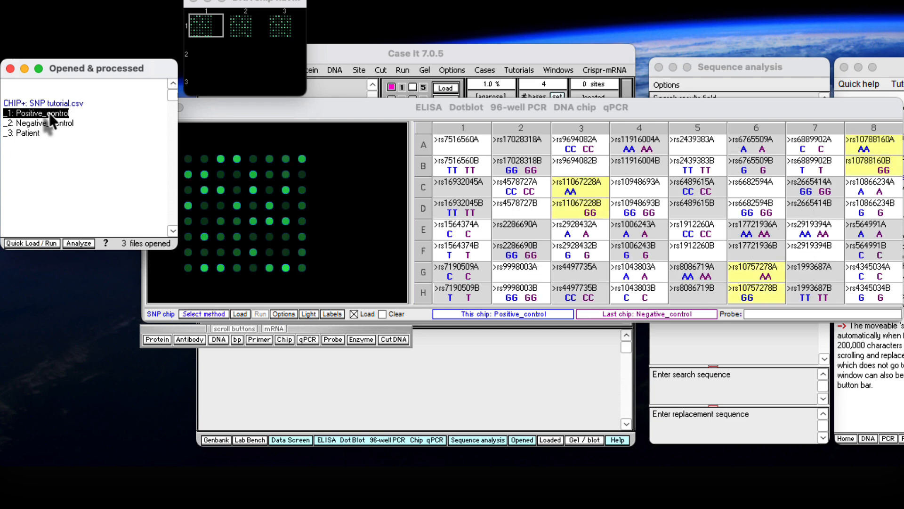
{"action": "left_click", "coordinate": [32, 133]}
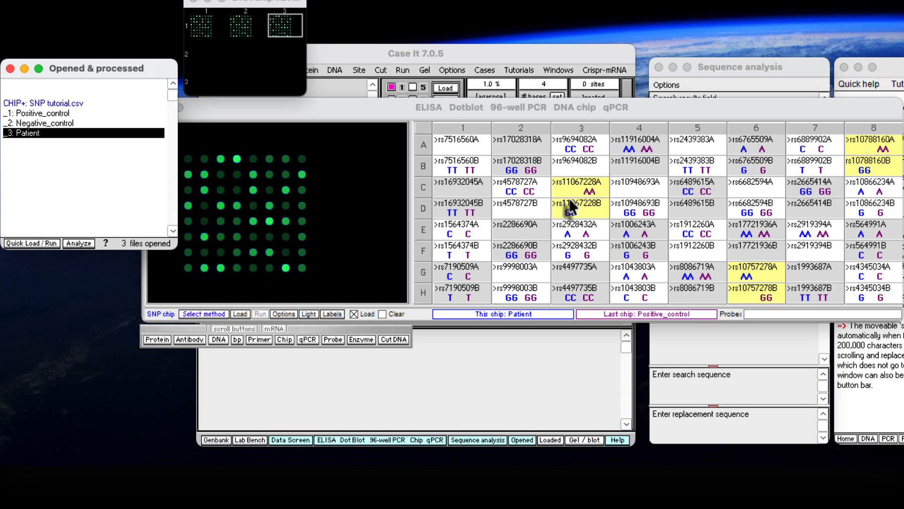
{"action": "left_click", "coordinate": [26, 124]}
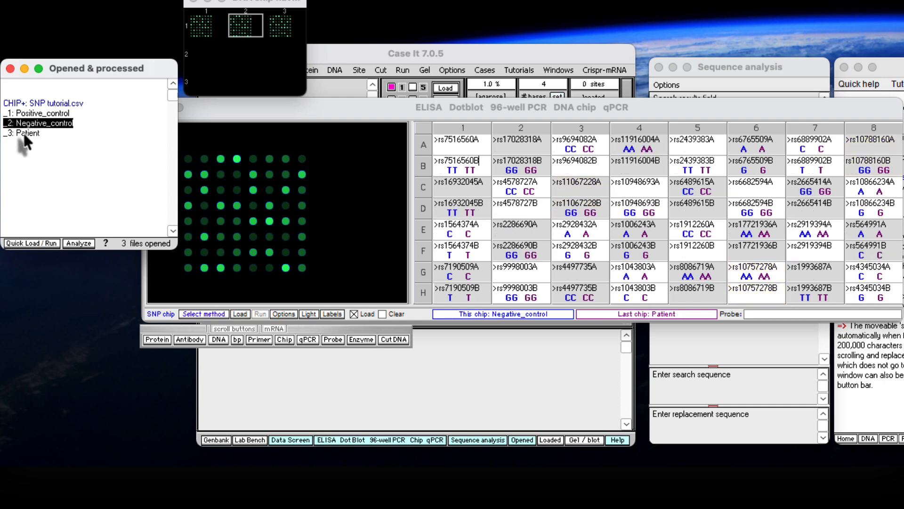
{"action": "left_click", "coordinate": [24, 133]}
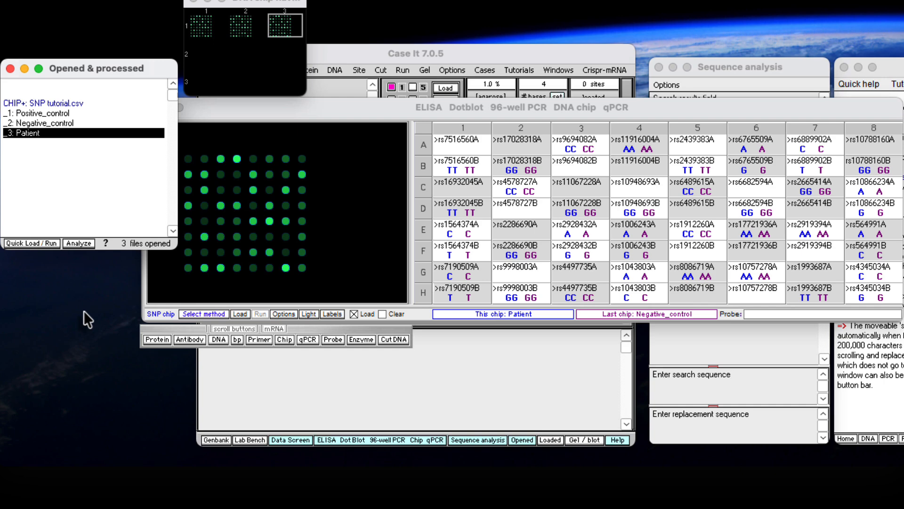
Show the comparison of the Negative_control chip against the Positive_control chip again.
{"action": "left_click", "coordinate": [27, 113]}
{"action": "left_click", "coordinate": [51, 122]}
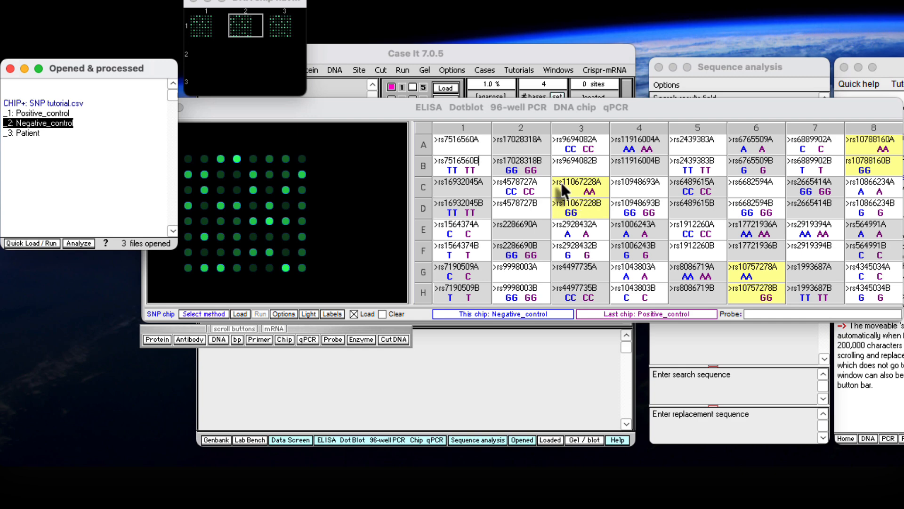
Select the rs11067228A spot on the Negative_control chip, copy its probe sequence and open the NCBI nucleotide BLAST site.
{"action": "left_click", "coordinate": [366, 114]}
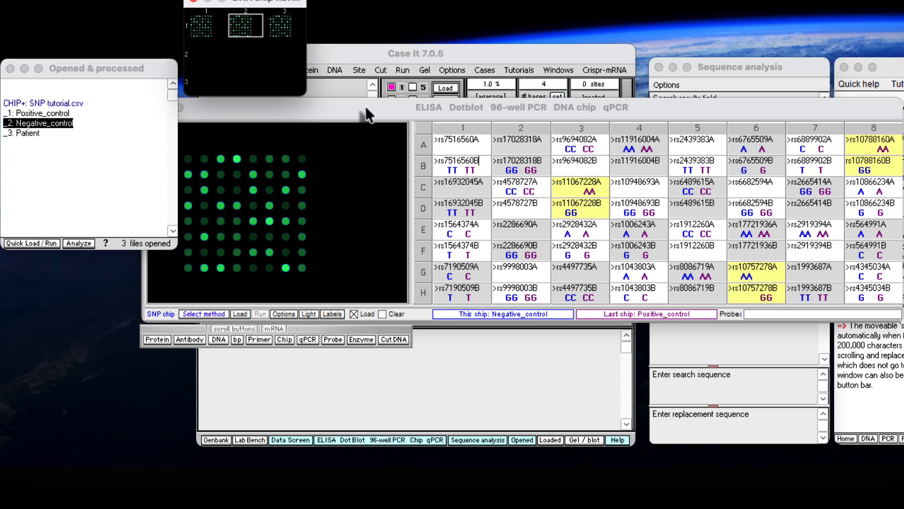
{"action": "left_click", "coordinate": [571, 188]}
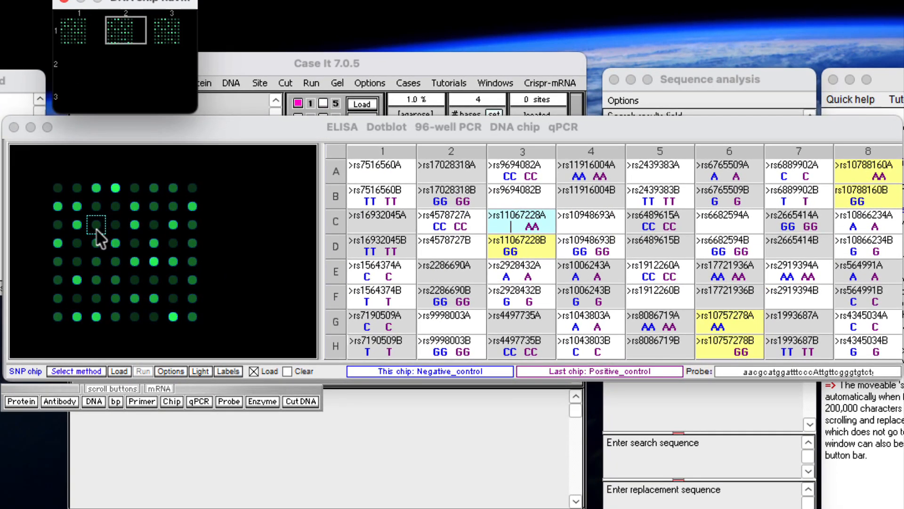
{"action": "right_click", "coordinate": [96, 236]}
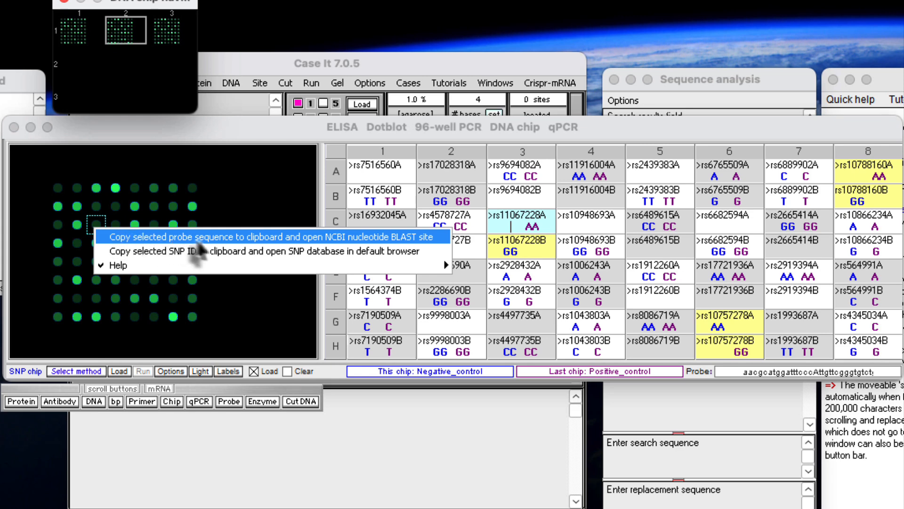
{"action": "left_click", "coordinate": [441, 236]}
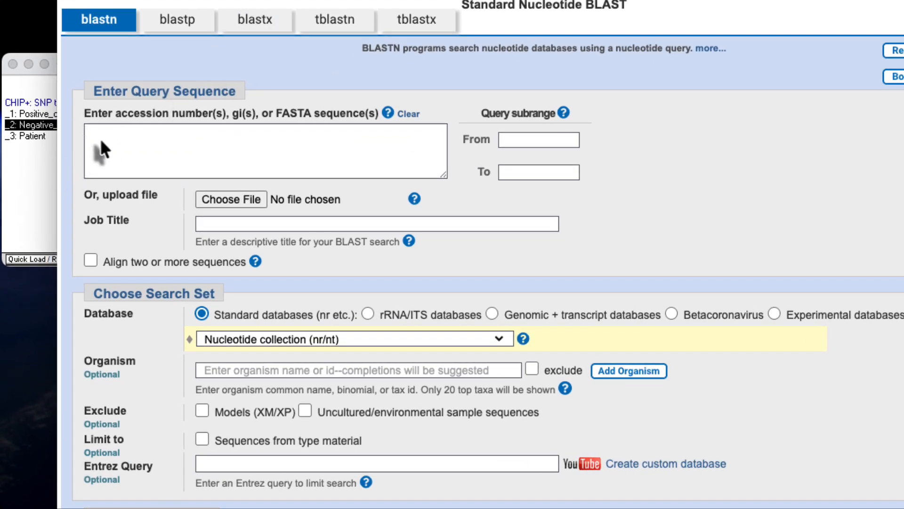
Paste the rs11067228A probe as the query and run BLAST against the nucleotide collection (nr/nt), optimized for somewhat similar sequences (blastn).
{"action": "left_click", "coordinate": [102, 148]}
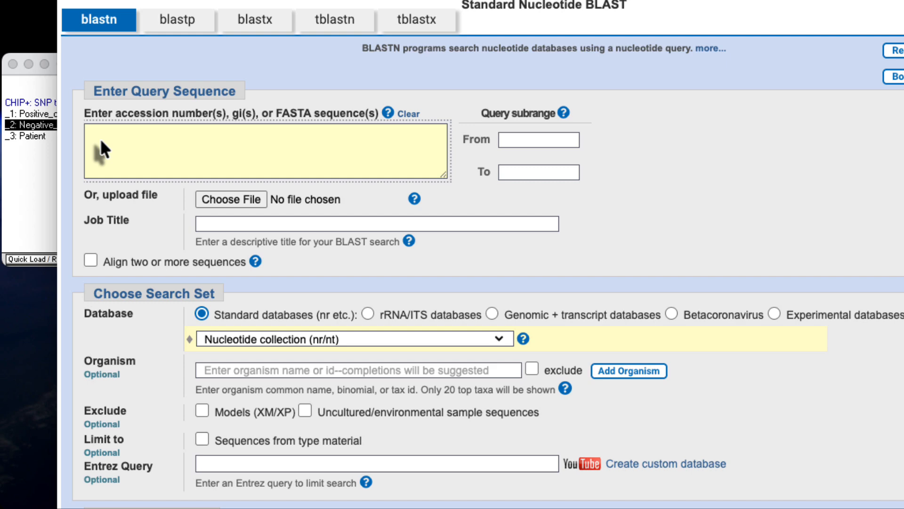
{"action": "right_click", "coordinate": [101, 149]}
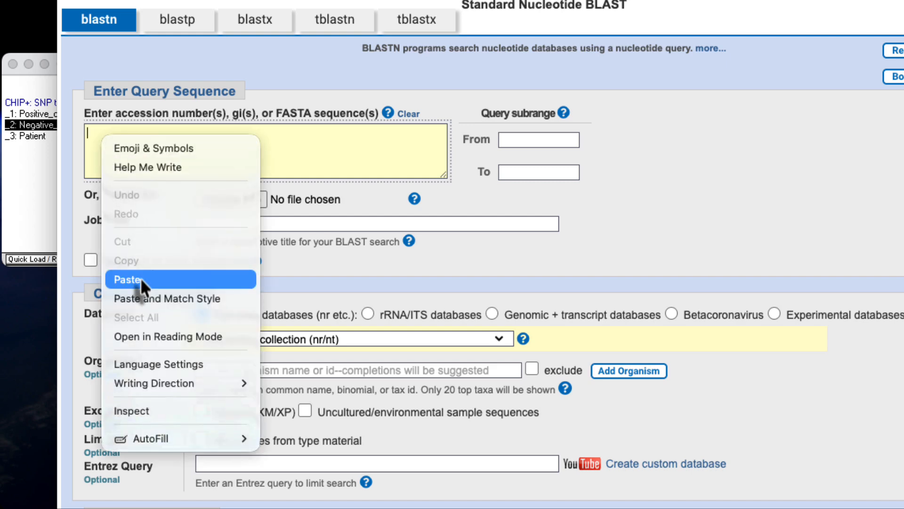
{"action": "left_click", "coordinate": [127, 280]}
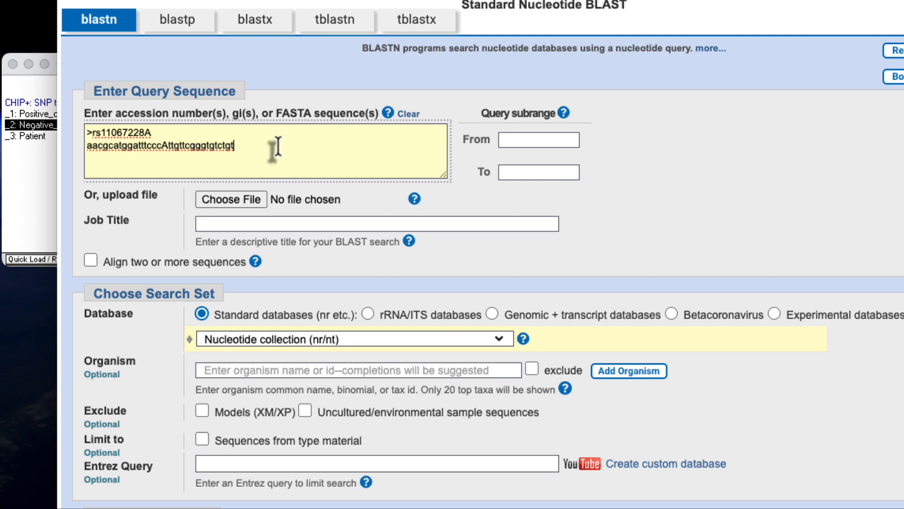
{"action": "scroll", "coordinate": [279, 262], "scroll_direction": "down", "scroll_amount": 5}
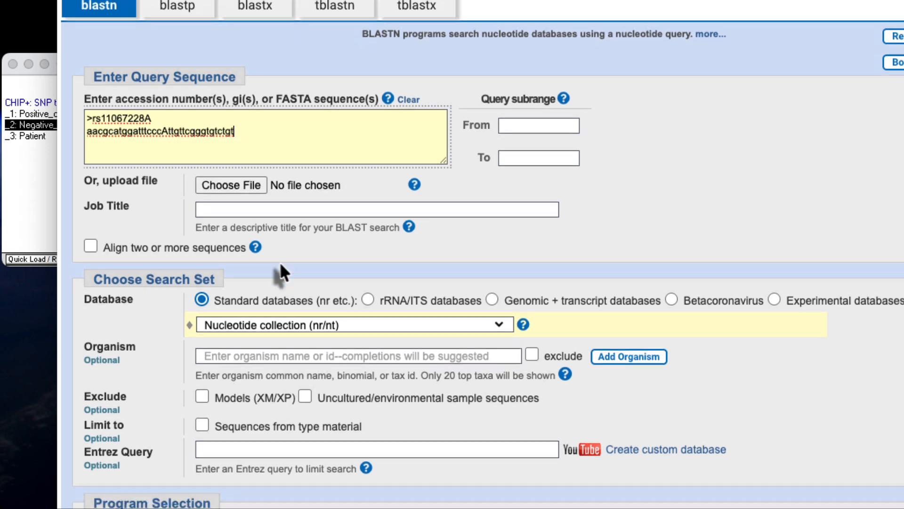
{"action": "scroll", "coordinate": [385, 291], "scroll_direction": "down", "scroll_amount": 1}
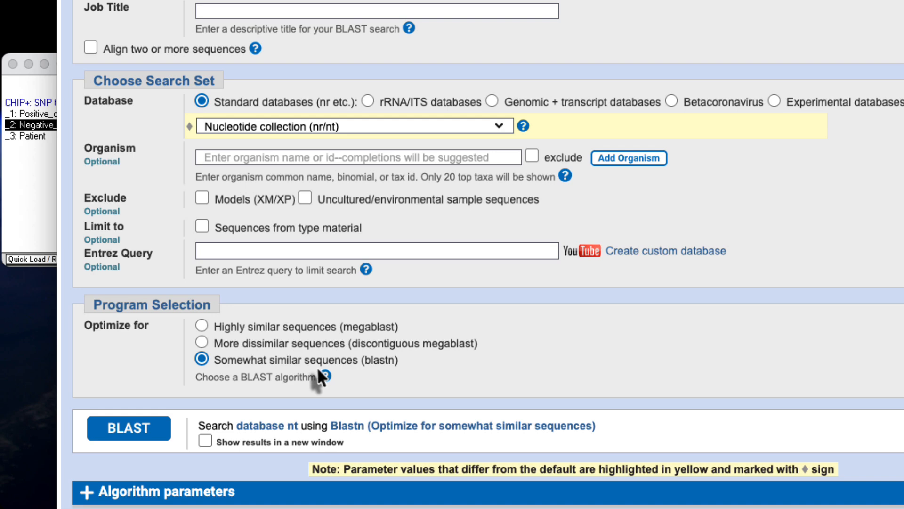
{"action": "left_click", "coordinate": [129, 431]}
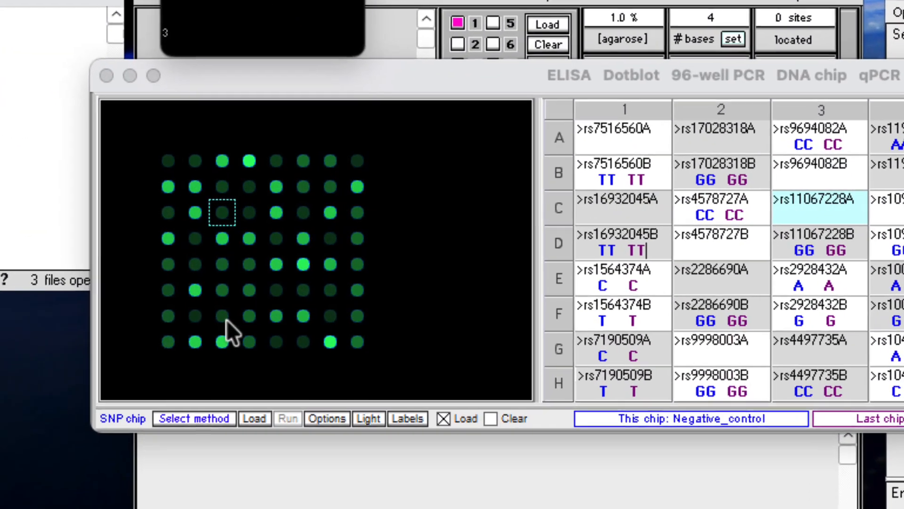
Look up the selected spot's SNP ID, rs11067228, in the SNP database and open its reference report.
{"action": "right_click", "coordinate": [225, 221]}
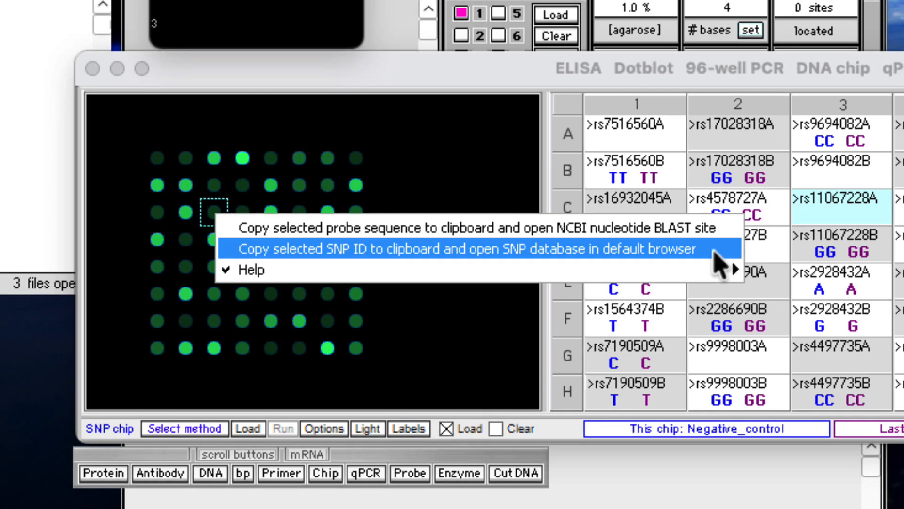
{"action": "left_click", "coordinate": [720, 251]}
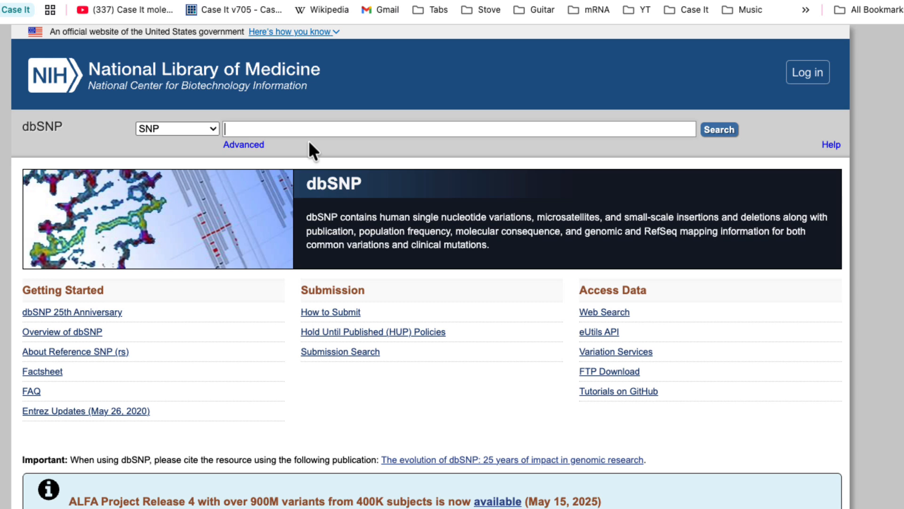
{"action": "right_click", "coordinate": [229, 129]}
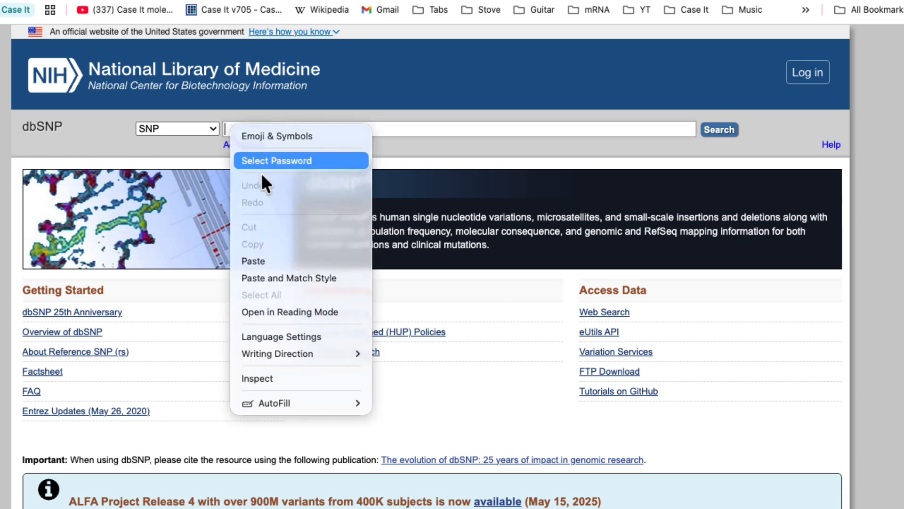
{"action": "left_click", "coordinate": [298, 261]}
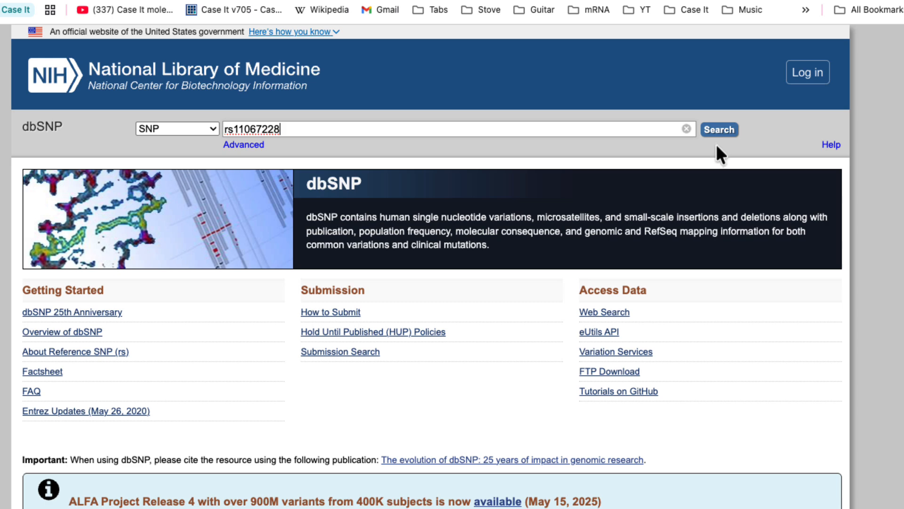
{"action": "left_click", "coordinate": [718, 130]}
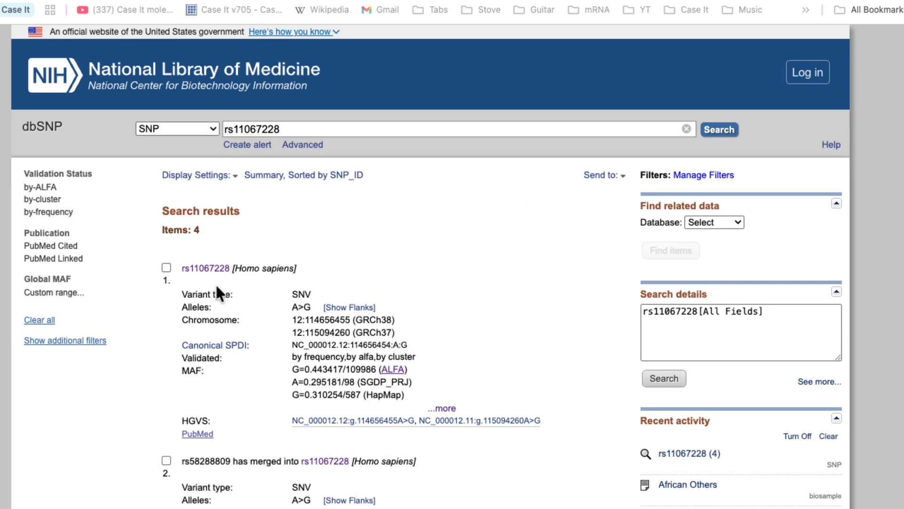
{"action": "left_click", "coordinate": [204, 267]}
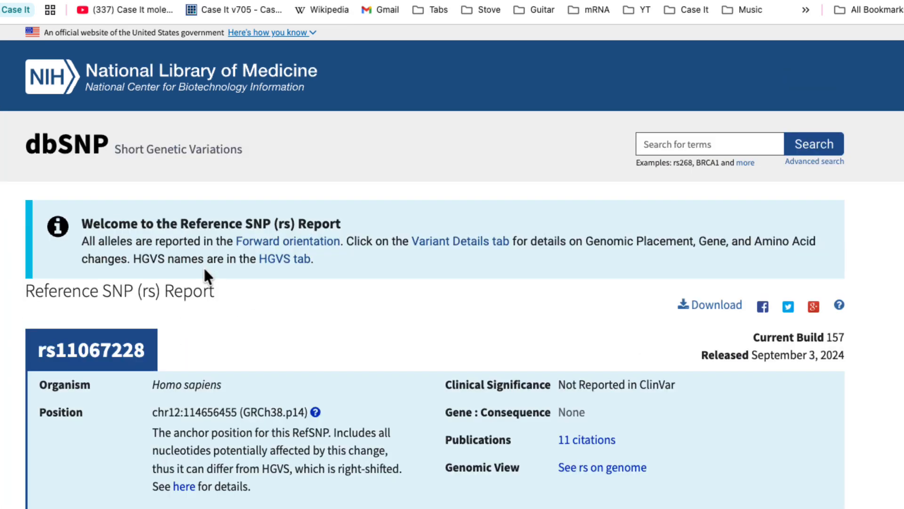
Examine the population allele frequencies and the clinical significance in the rs11067228 report.
{"action": "scroll", "coordinate": [357, 242], "scroll_direction": "down", "scroll_amount": 4}
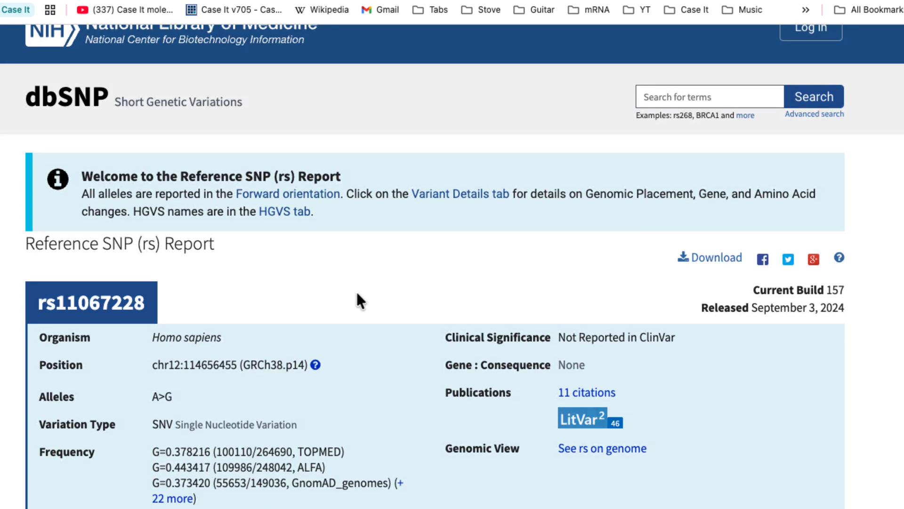
{"action": "scroll", "coordinate": [364, 271], "scroll_direction": "down", "scroll_amount": 3}
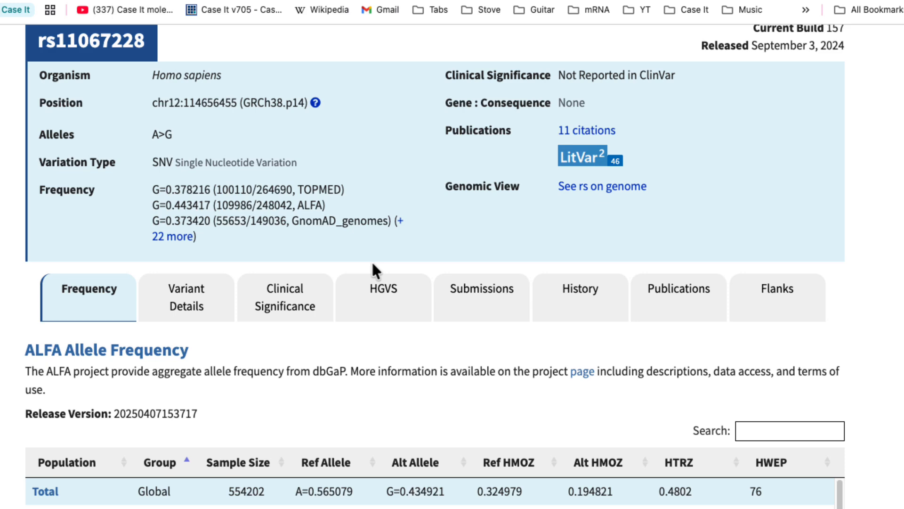
{"action": "scroll", "coordinate": [372, 263], "scroll_direction": "down", "scroll_amount": 1}
{"action": "scroll", "coordinate": [372, 271], "scroll_direction": "down", "scroll_amount": 3}
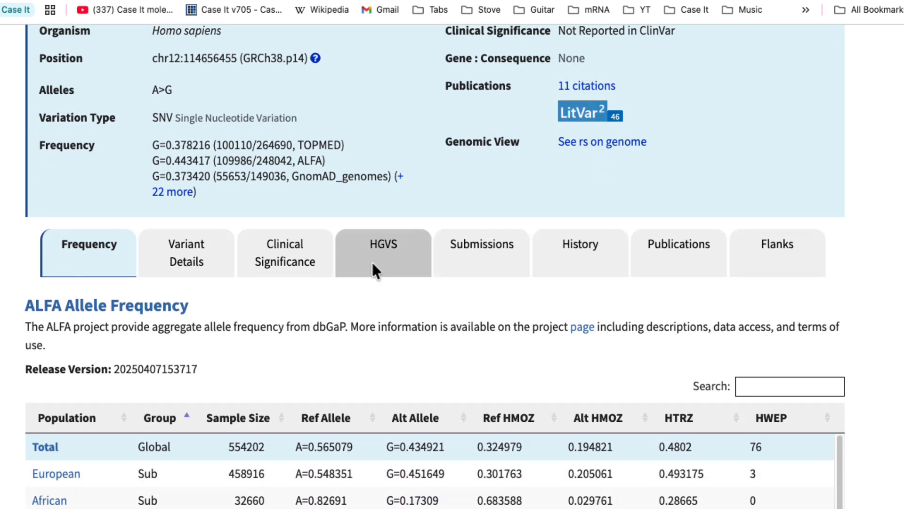
{"action": "scroll", "coordinate": [372, 271], "scroll_direction": "down", "scroll_amount": 1}
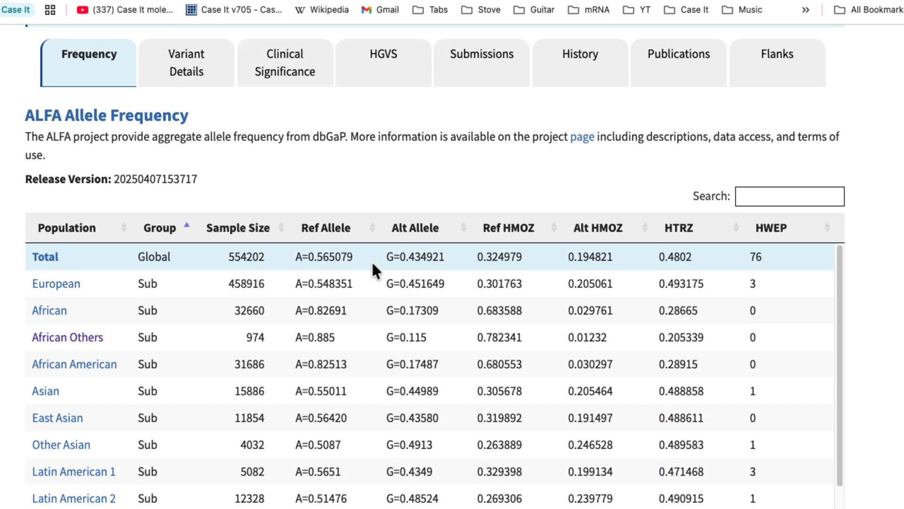
{"action": "left_click", "coordinate": [291, 77]}
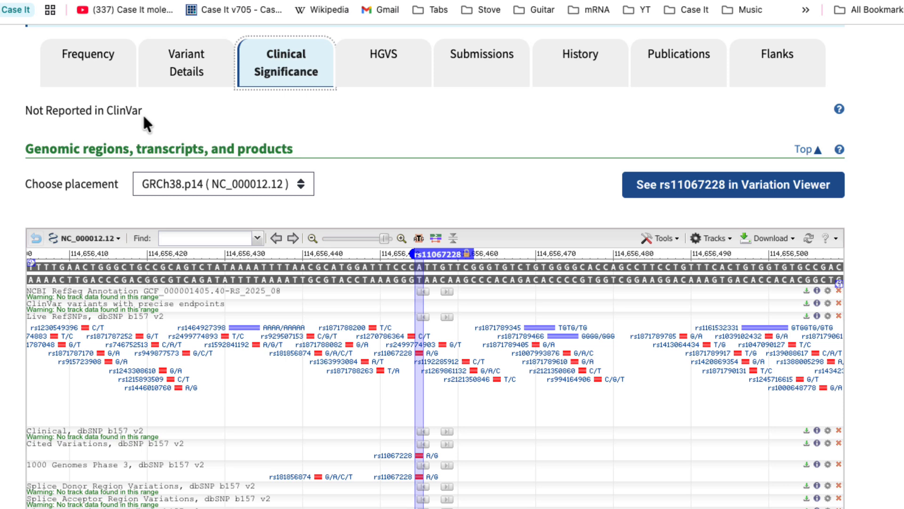
{"action": "left_click", "coordinate": [86, 76]}
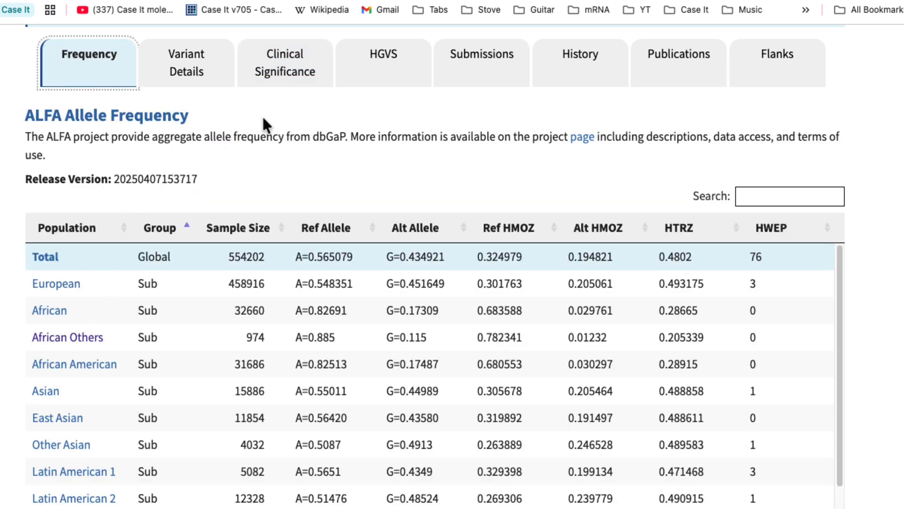
Show the report's flanks section and zoom the genome view out around rs11067228 to inspect the neighbouring TBX3 gene.
{"action": "left_click", "coordinate": [780, 61]}
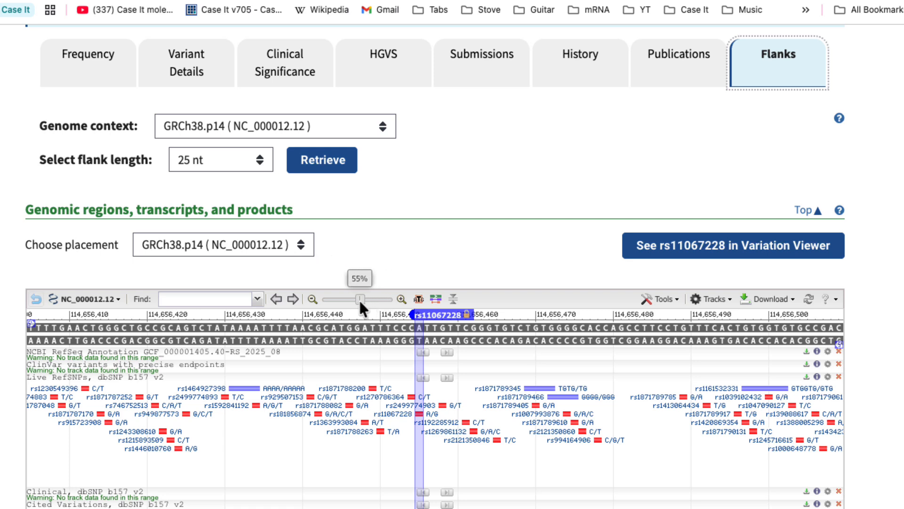
{"action": "left_click_drag", "start_coordinate": [356, 302], "coordinate": [356, 302]}
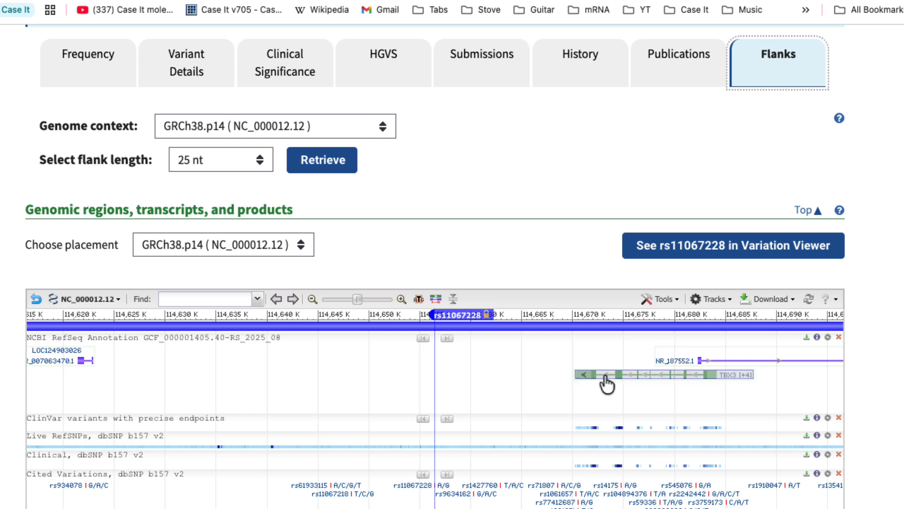
{"action": "mouse_move", "coordinate": [587, 381]}
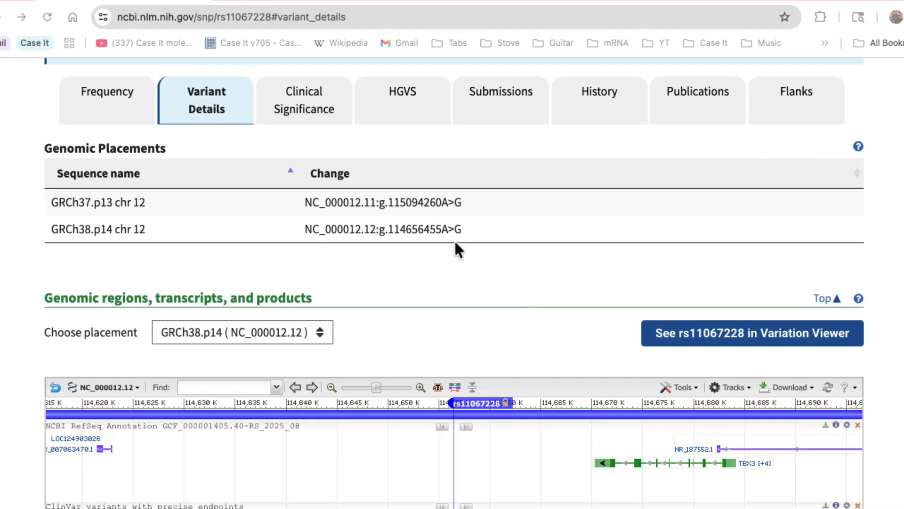
Browse the list of submissions for rs11067228 and return to its allele frequency table.
{"action": "left_click", "coordinate": [504, 96]}
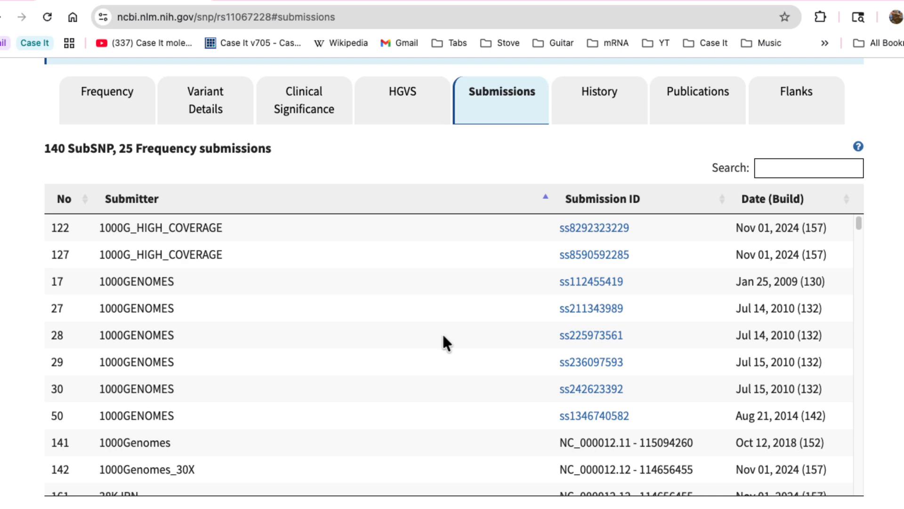
{"action": "scroll", "coordinate": [442, 332], "scroll_direction": "down", "scroll_amount": 15}
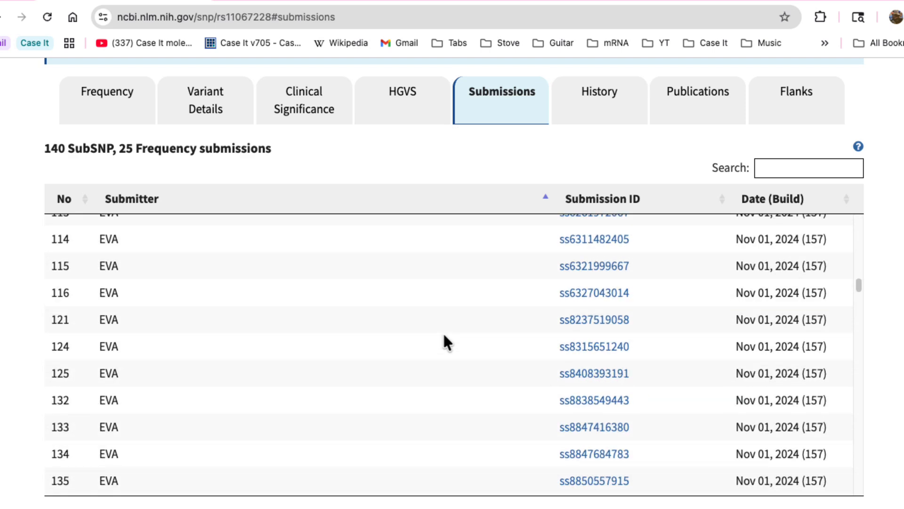
{"action": "scroll", "coordinate": [444, 335], "scroll_direction": "down", "scroll_amount": 20}
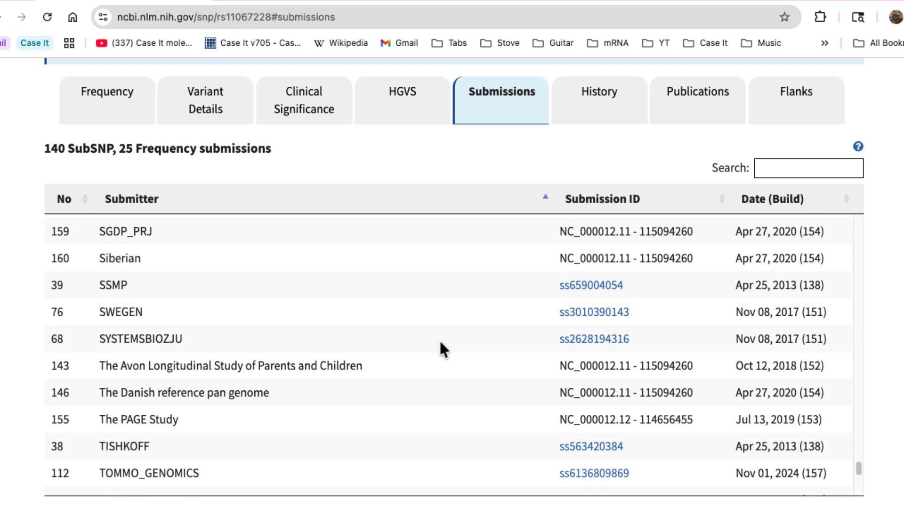
{"action": "left_click", "coordinate": [109, 98]}
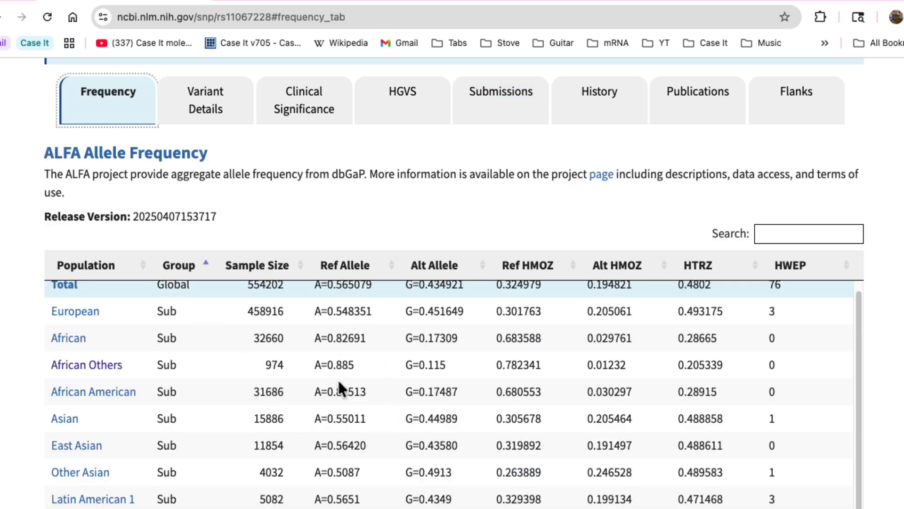
{"action": "scroll", "coordinate": [197, 395], "scroll_direction": "down", "scroll_amount": 1}
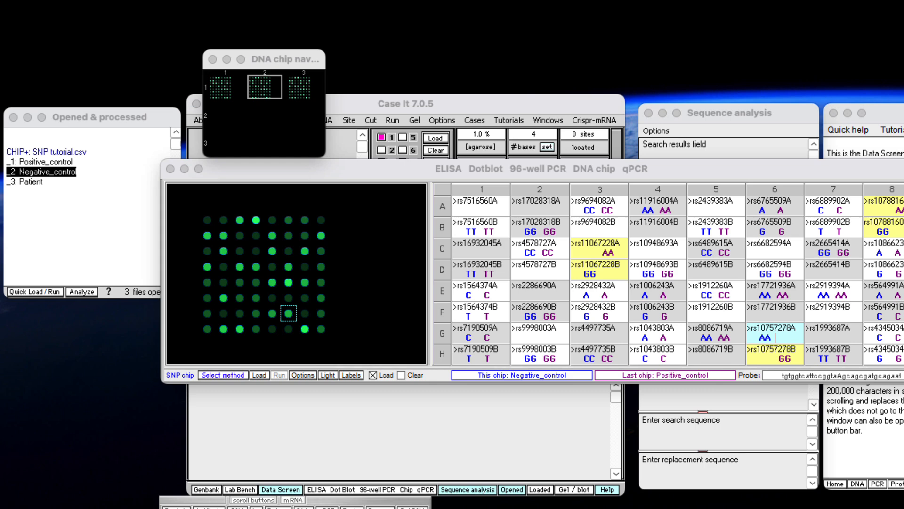
Look up the SNP ID of the selected rs10757278 spot in the SNP database and open its reference report.
{"action": "left_click", "coordinate": [787, 336]}
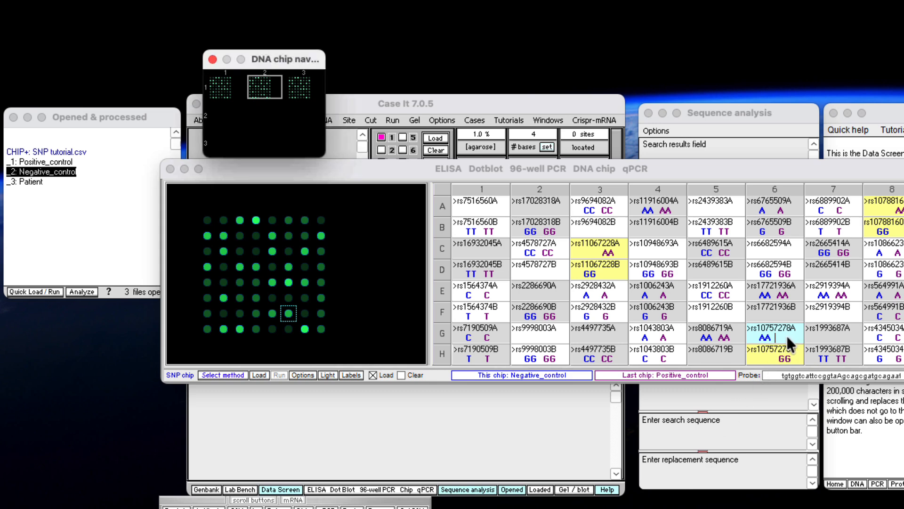
{"action": "right_click", "coordinate": [289, 316]}
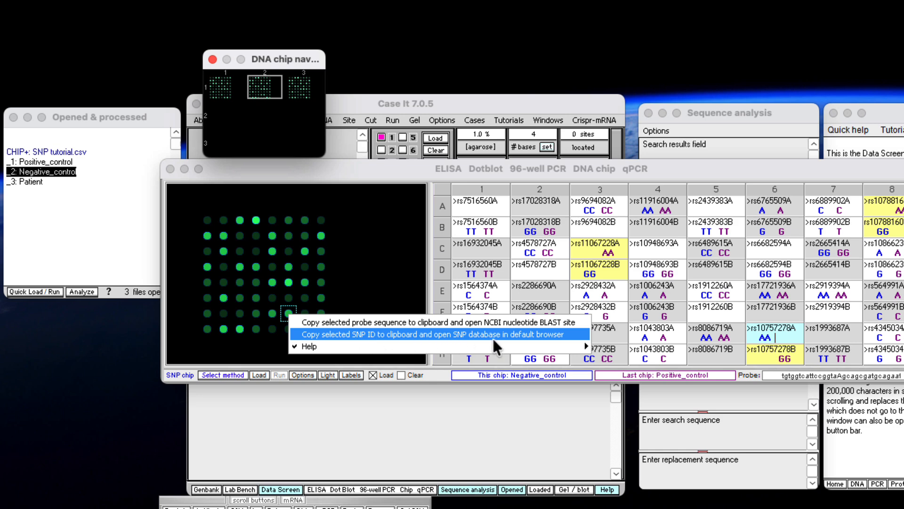
{"action": "left_click", "coordinate": [575, 337]}
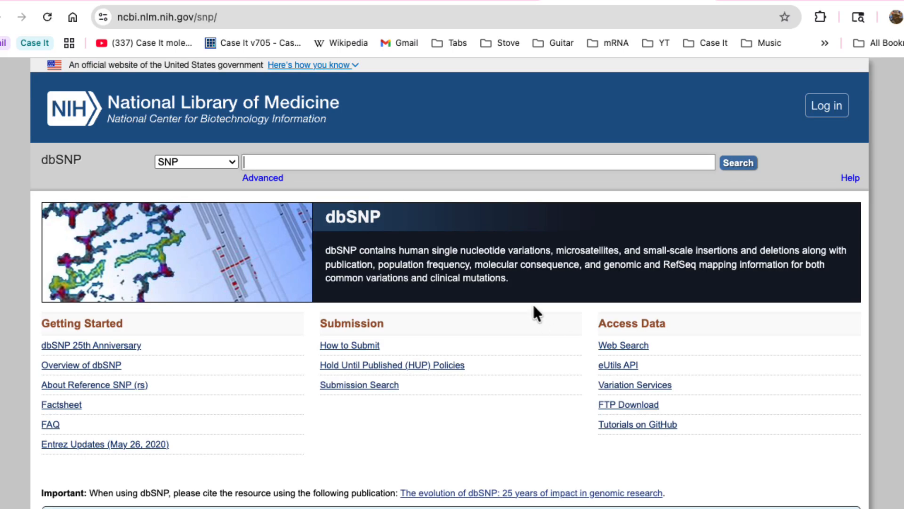
{"action": "right_click", "coordinate": [247, 163]}
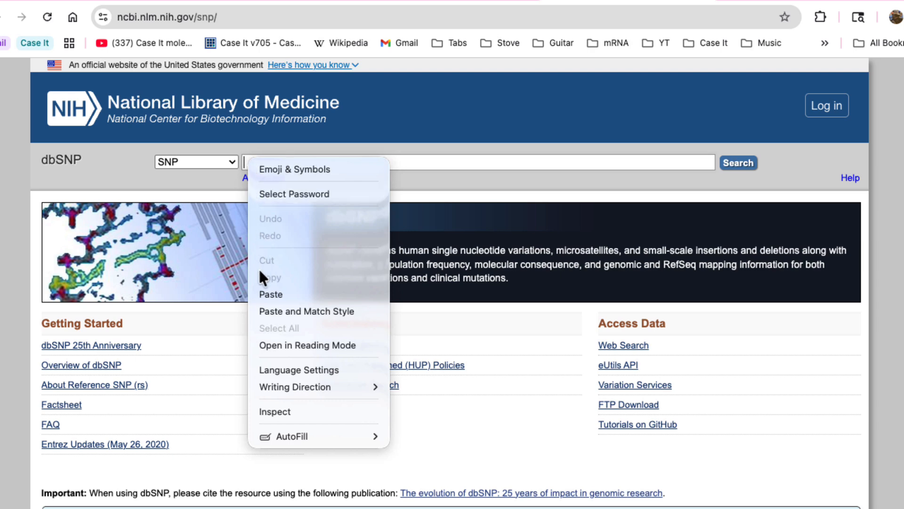
{"action": "left_click", "coordinate": [276, 293]}
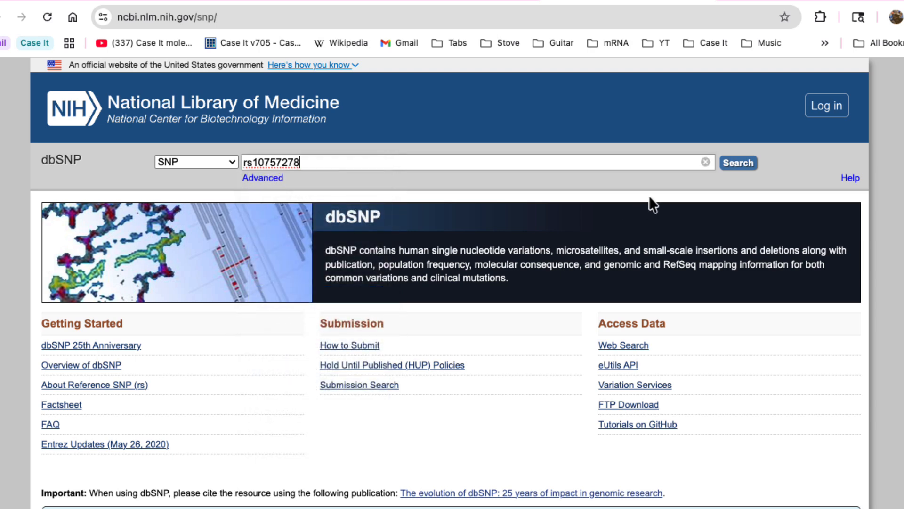
{"action": "left_click", "coordinate": [739, 162]}
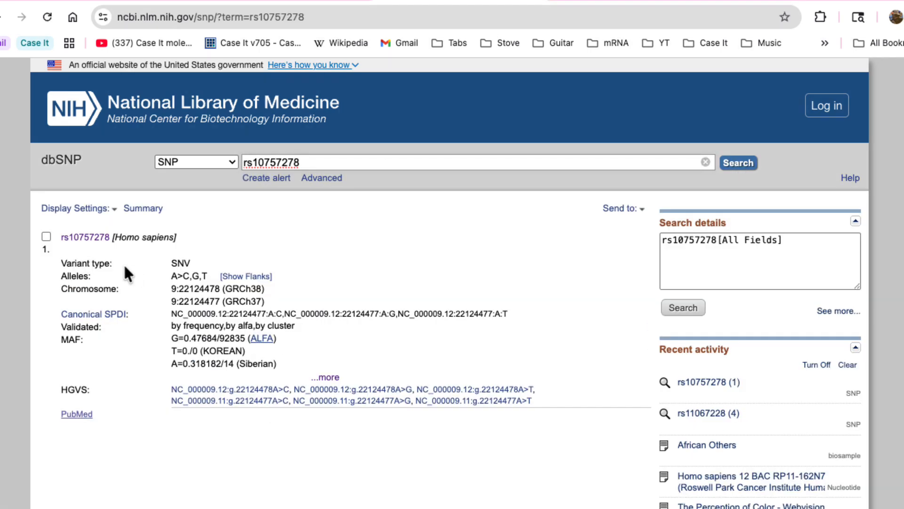
{"action": "left_click", "coordinate": [86, 237]}
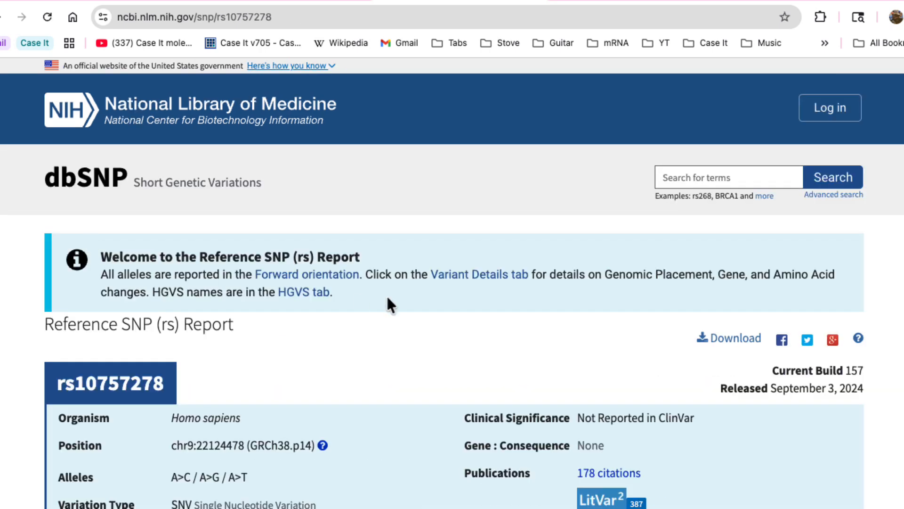
Review the rs10757278 report summary, open its list of citations and browse the titles of the associated publications.
{"action": "scroll", "coordinate": [386, 295], "scroll_direction": "down", "scroll_amount": 2}
{"action": "scroll", "coordinate": [386, 302], "scroll_direction": "down", "scroll_amount": 6}
{"action": "scroll", "coordinate": [387, 302], "scroll_direction": "up", "scroll_amount": 3}
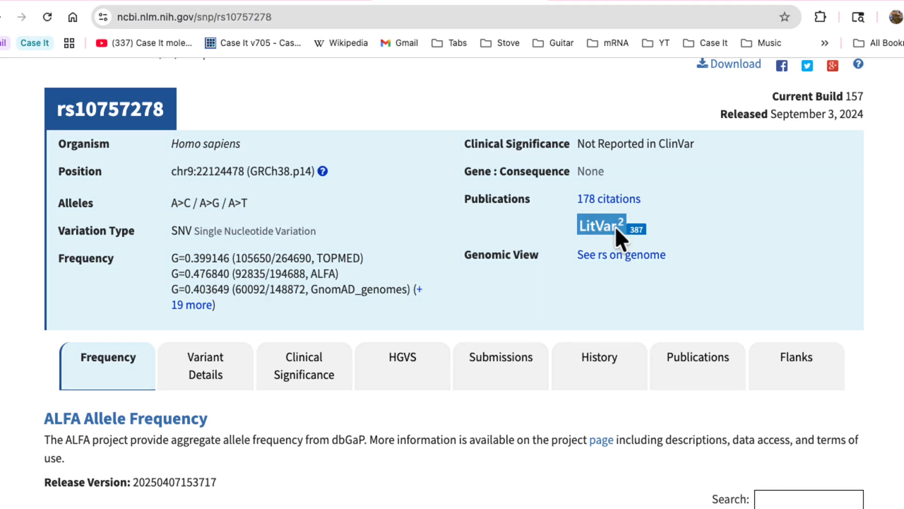
{"action": "left_click", "coordinate": [609, 198]}
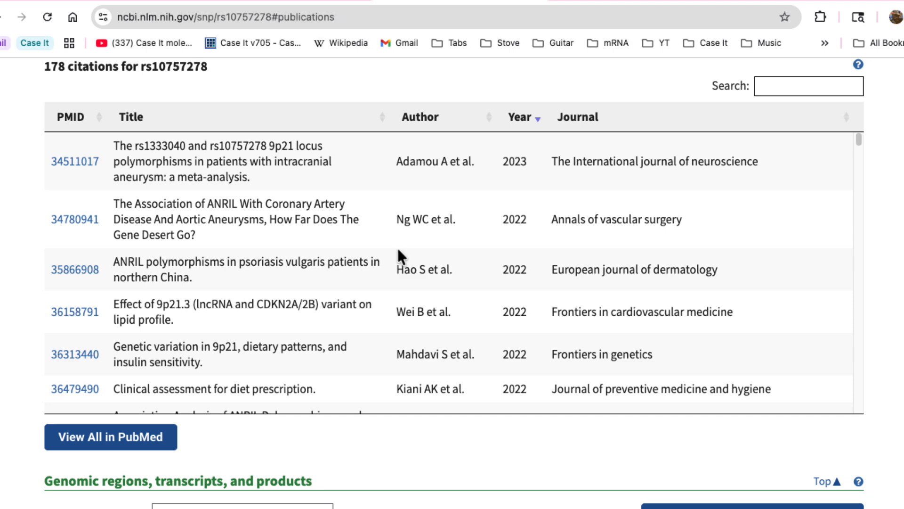
{"action": "scroll", "coordinate": [362, 241], "scroll_direction": "down", "scroll_amount": 4}
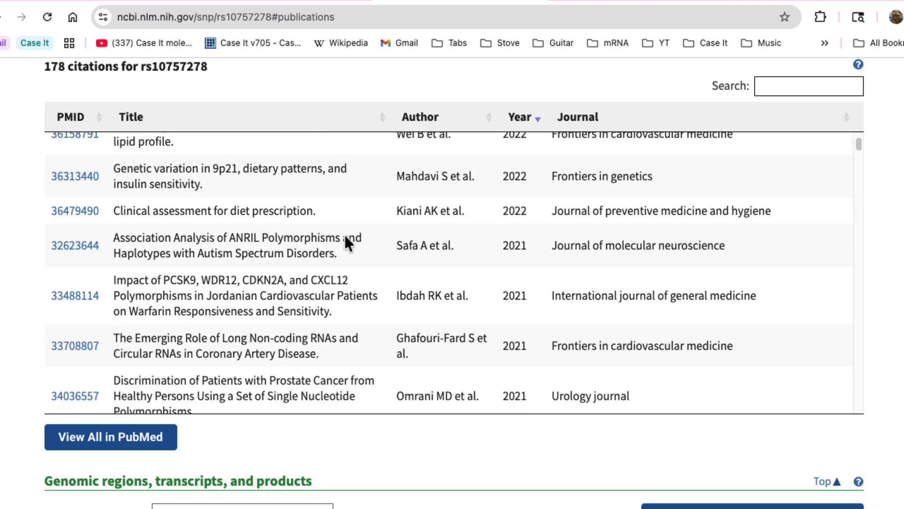
{"action": "scroll", "coordinate": [361, 238], "scroll_direction": "down", "scroll_amount": 1}
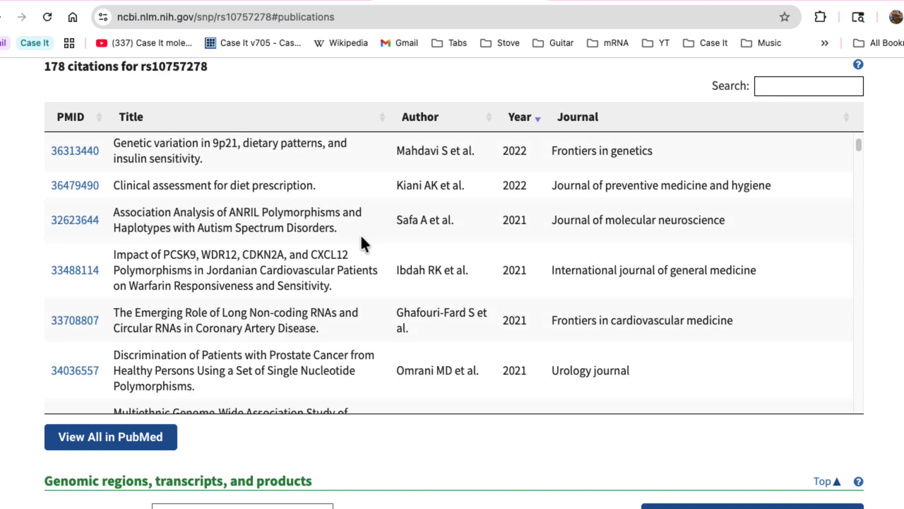
{"action": "scroll", "coordinate": [362, 240], "scroll_direction": "down", "scroll_amount": 4}
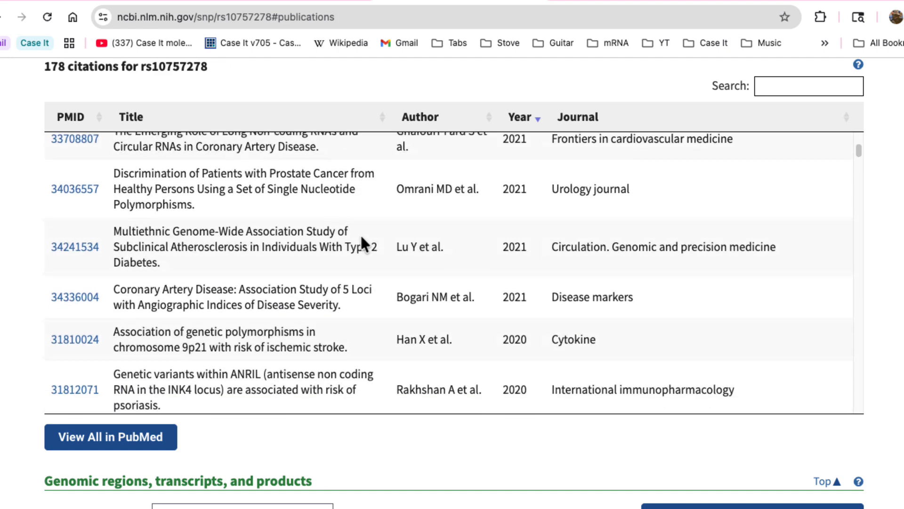
{"action": "scroll", "coordinate": [362, 240], "scroll_direction": "down", "scroll_amount": 1}
{"action": "scroll", "coordinate": [362, 240], "scroll_direction": "up", "scroll_amount": 9}
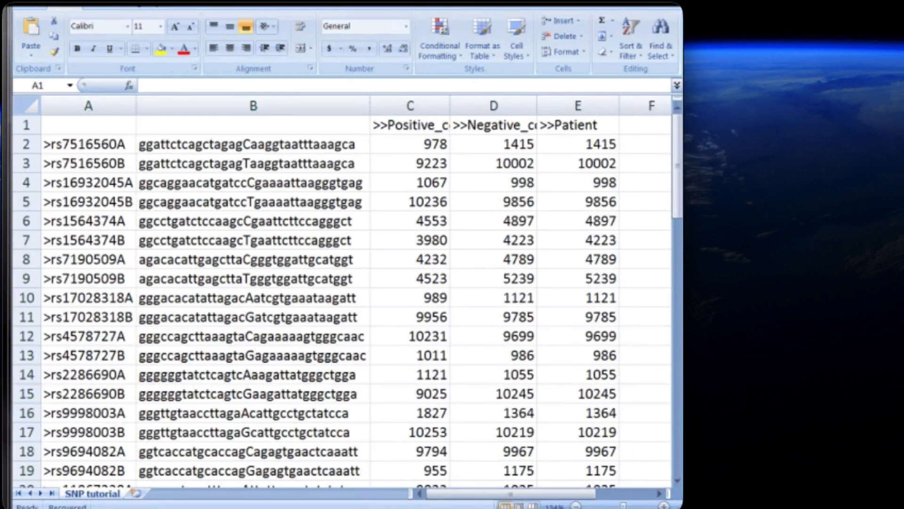
In the Excel SNP tutorial data sheet, examine the IDs, probe sequences and positive-control intensities of the two rs7516560 probes.
{"action": "left_click", "coordinate": [113, 145]}
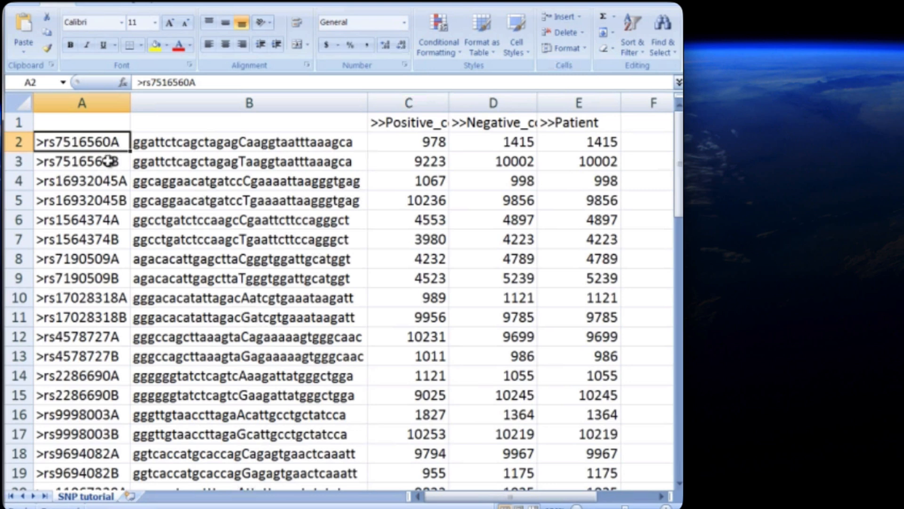
{"action": "left_click", "coordinate": [110, 161]}
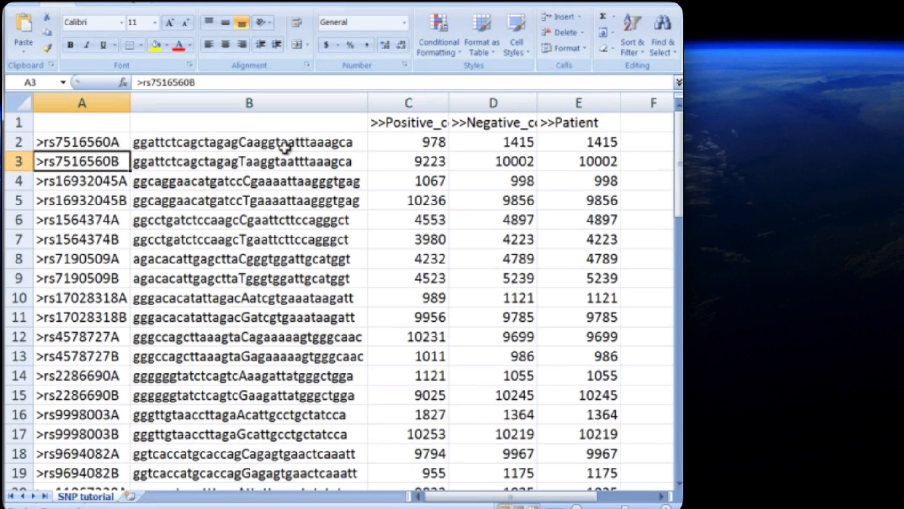
{"action": "left_click", "coordinate": [313, 142]}
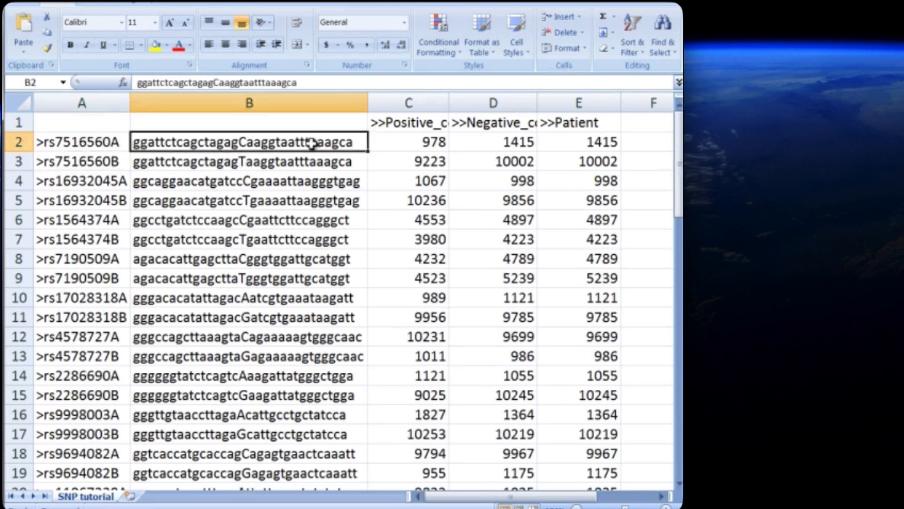
{"action": "left_click", "coordinate": [303, 167]}
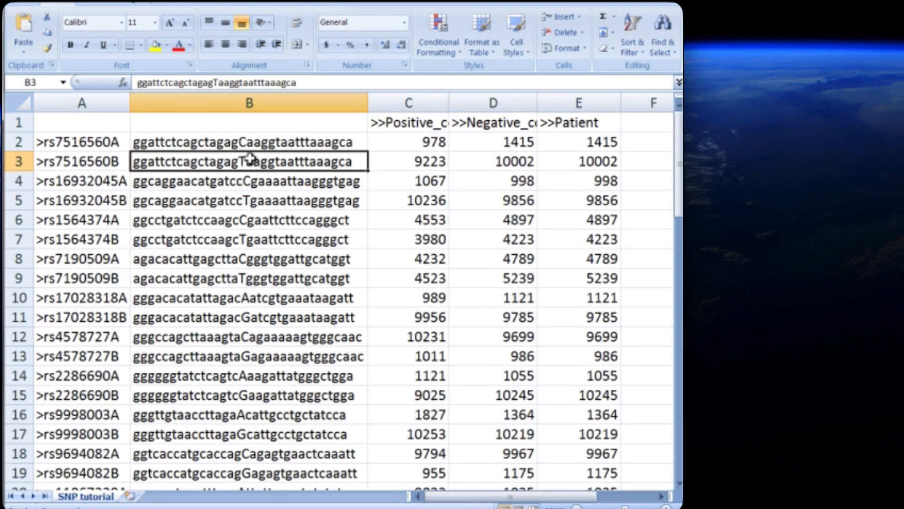
{"action": "left_click", "coordinate": [428, 143]}
{"action": "left_click", "coordinate": [430, 161]}
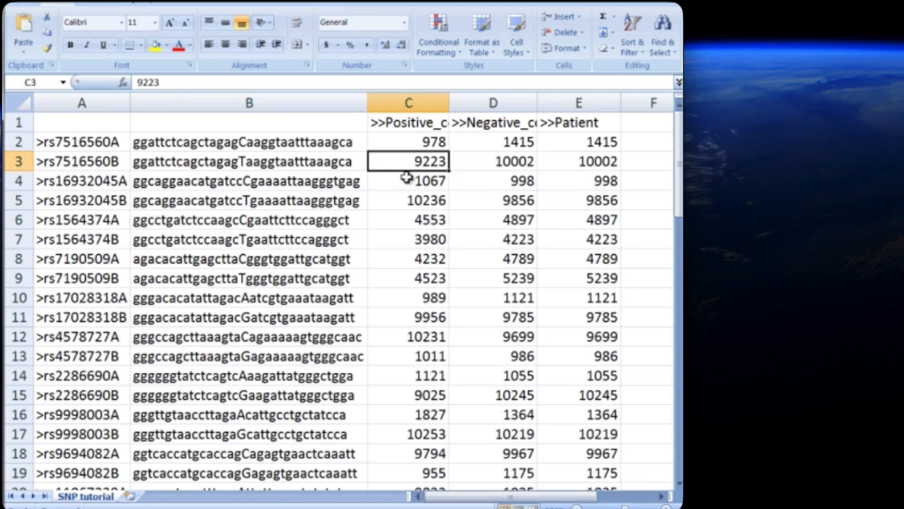
{"action": "left_click", "coordinate": [408, 144]}
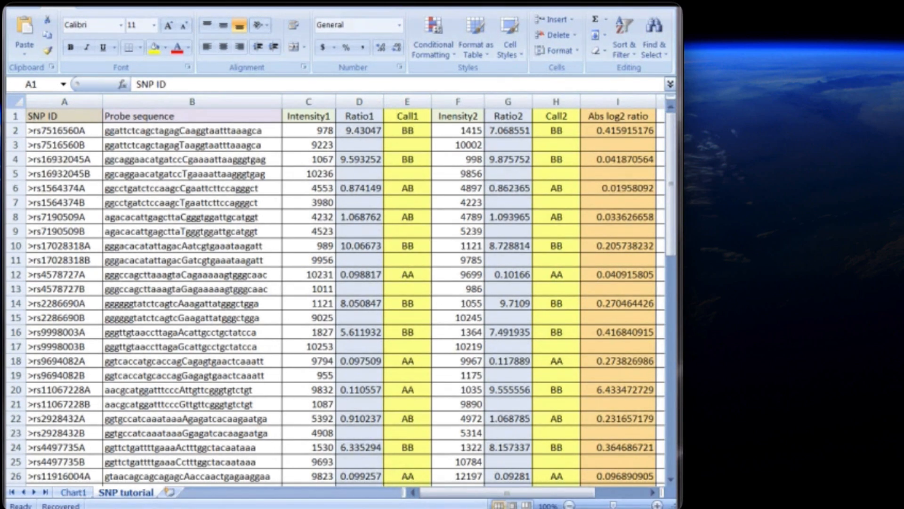
In the analysis version of the SNP tutorial sheet, examine the SNP ID and probe sequence headings and both rs7516560 ID cells.
{"action": "left_click", "coordinate": [76, 117]}
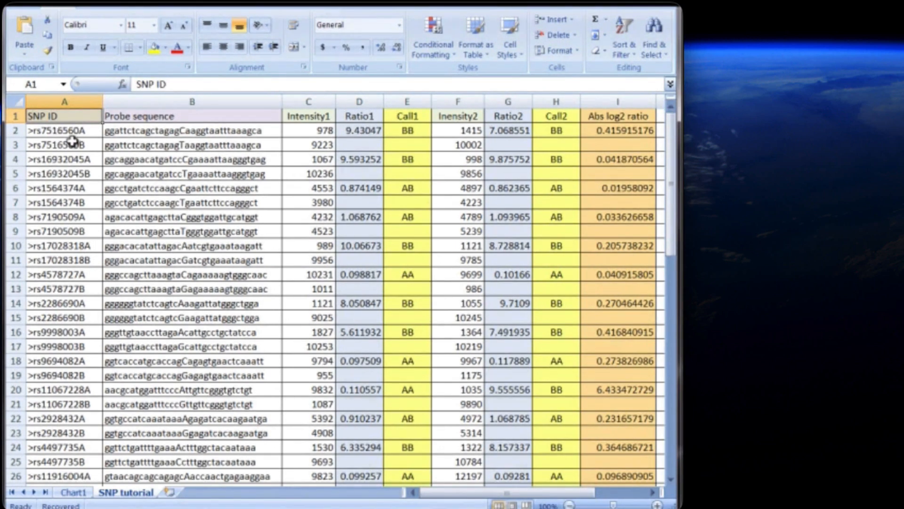
{"action": "left_click", "coordinate": [154, 116]}
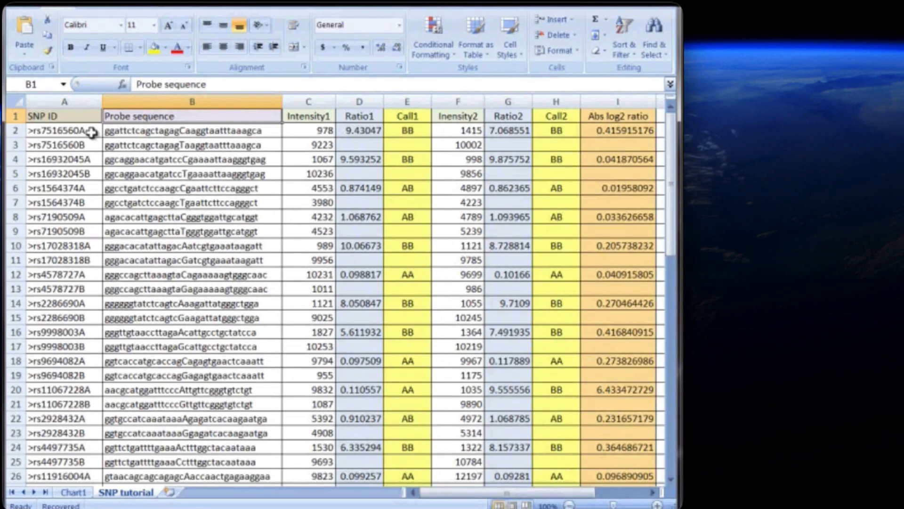
{"action": "left_click", "coordinate": [91, 133]}
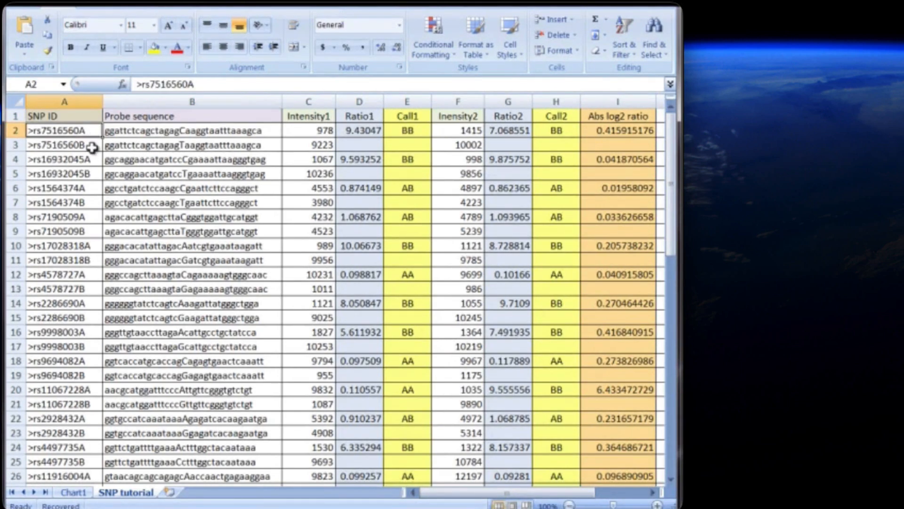
{"action": "left_click", "coordinate": [91, 148]}
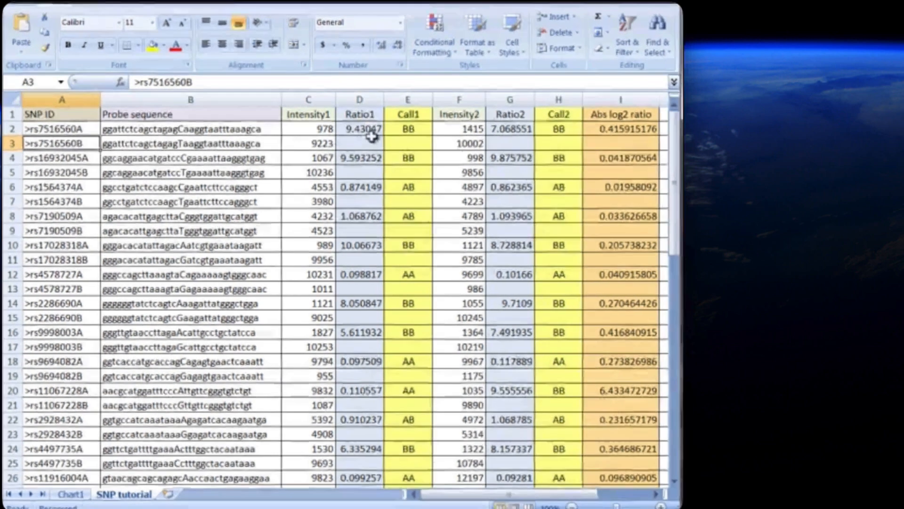
Inspect the Ratio1 formula for rs7516560 and the Intensity1 values, Ratio1 formula and Call1 genotype for rs7190509.
{"action": "left_click", "coordinate": [368, 133]}
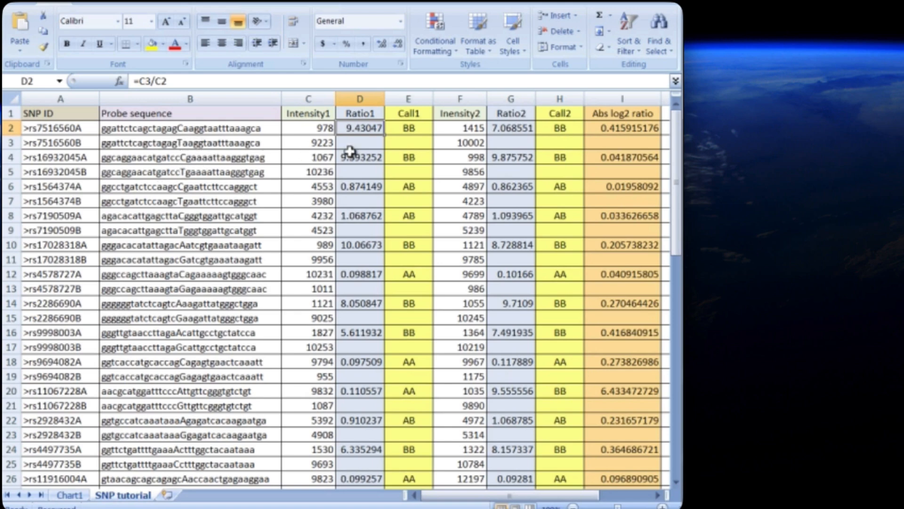
{"action": "left_click", "coordinate": [301, 202]}
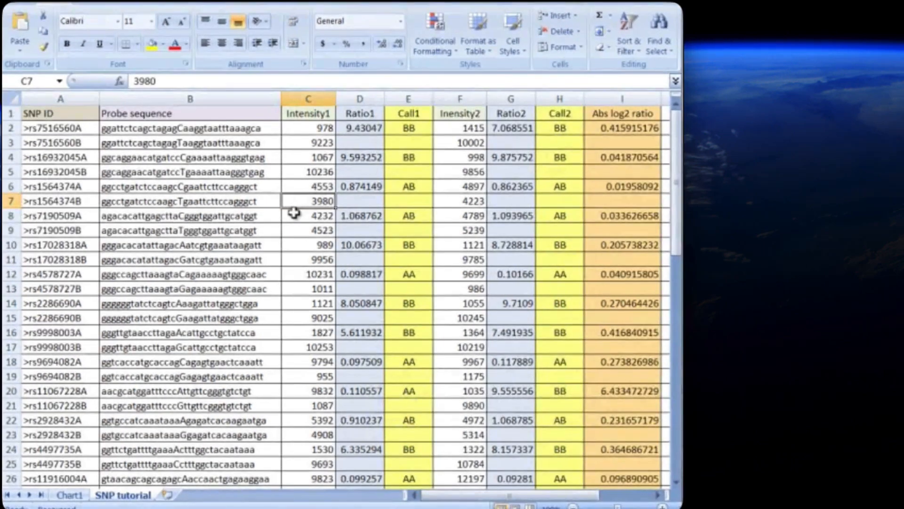
{"action": "left_click", "coordinate": [297, 216]}
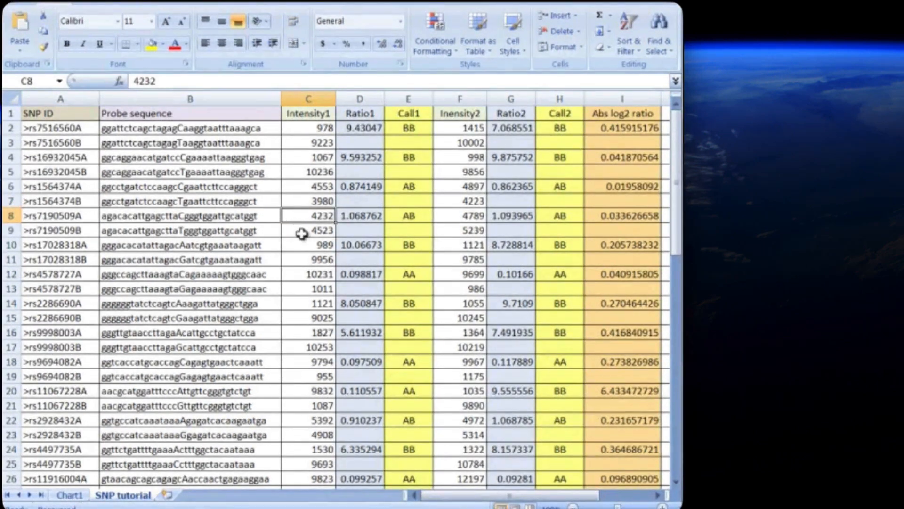
{"action": "left_click", "coordinate": [302, 232]}
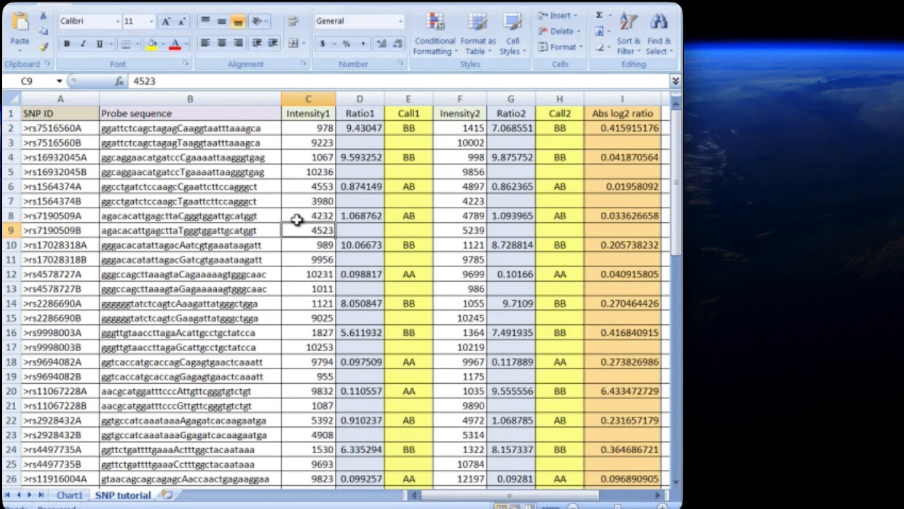
{"action": "left_click", "coordinate": [297, 220]}
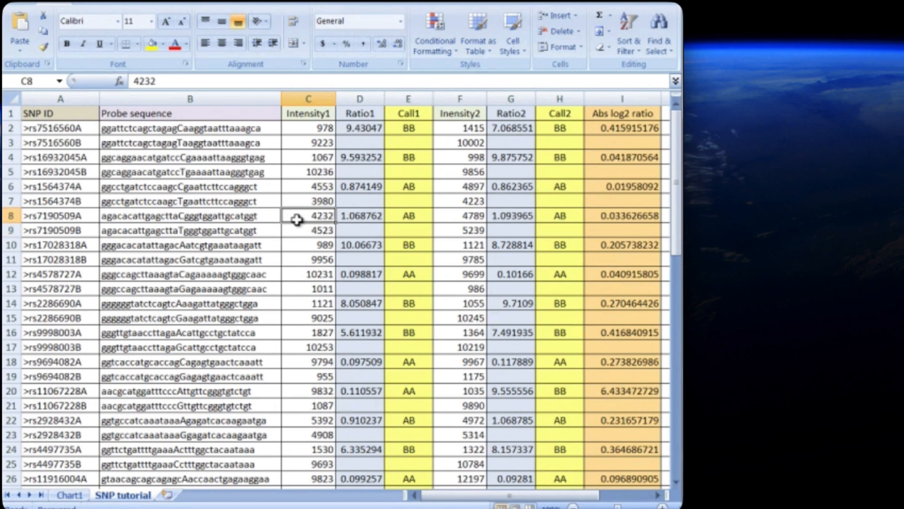
{"action": "left_click", "coordinate": [362, 217]}
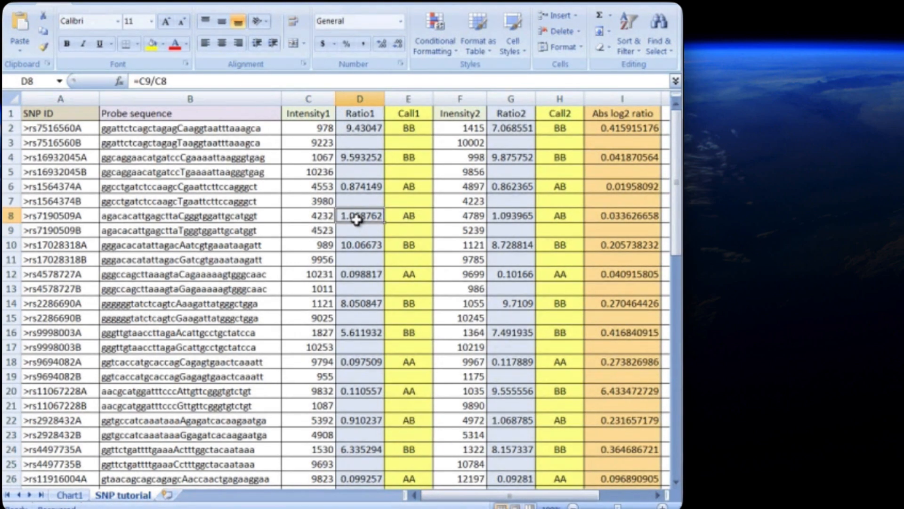
{"action": "left_click", "coordinate": [425, 218]}
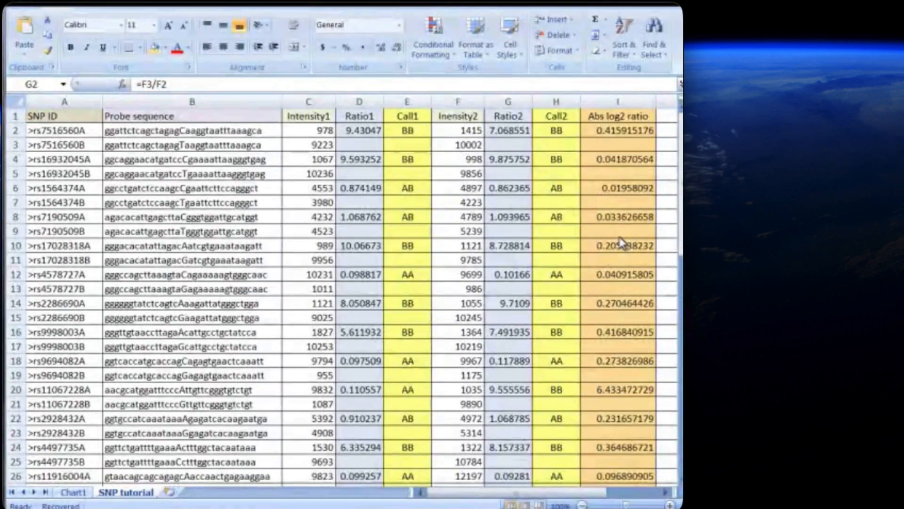
Compare the Ratio2, Ratio1 and absolute log2 ratio cells of rs7516560, and review the highlighted SNP rows down the sheet.
{"action": "left_click", "coordinate": [511, 130]}
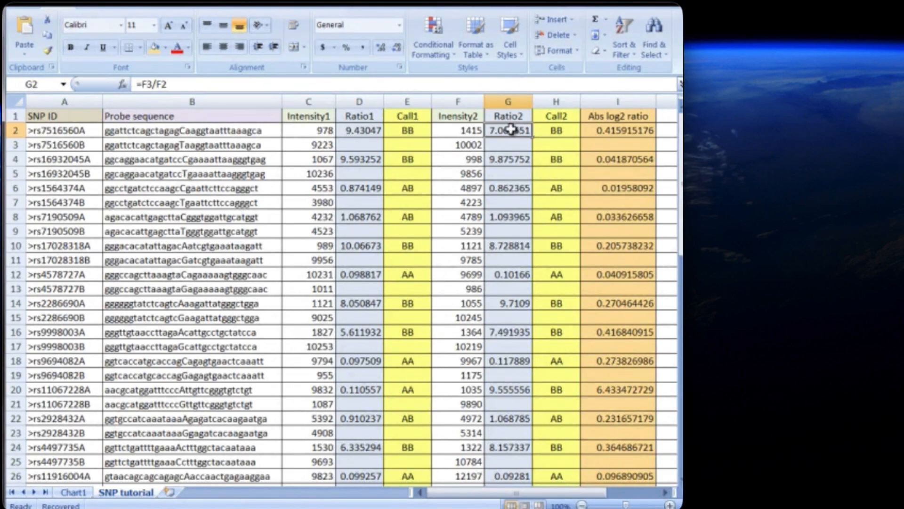
{"action": "left_click", "coordinate": [365, 132]}
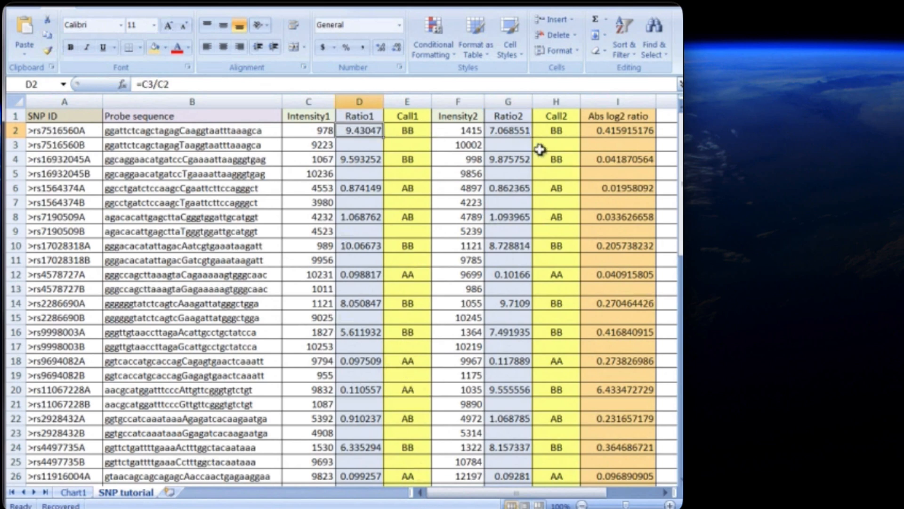
{"action": "left_click", "coordinate": [617, 133]}
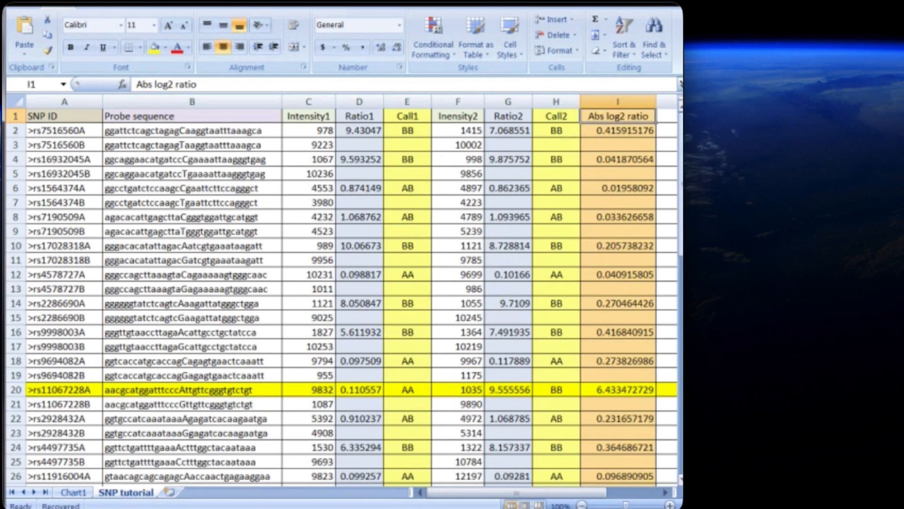
{"action": "left_click_drag", "start_coordinate": [680, 176], "coordinate": [680, 410]}
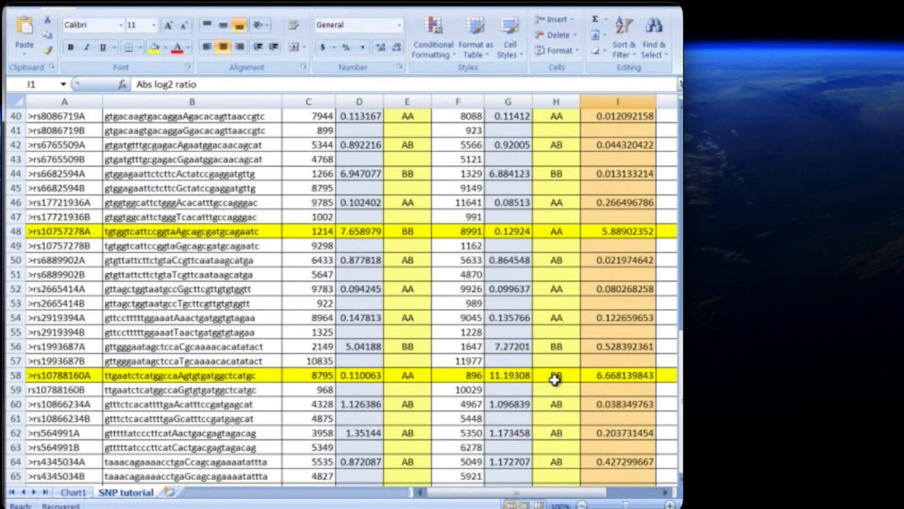
{"action": "scroll", "coordinate": [551, 383], "scroll_direction": "up", "scroll_amount": 13}
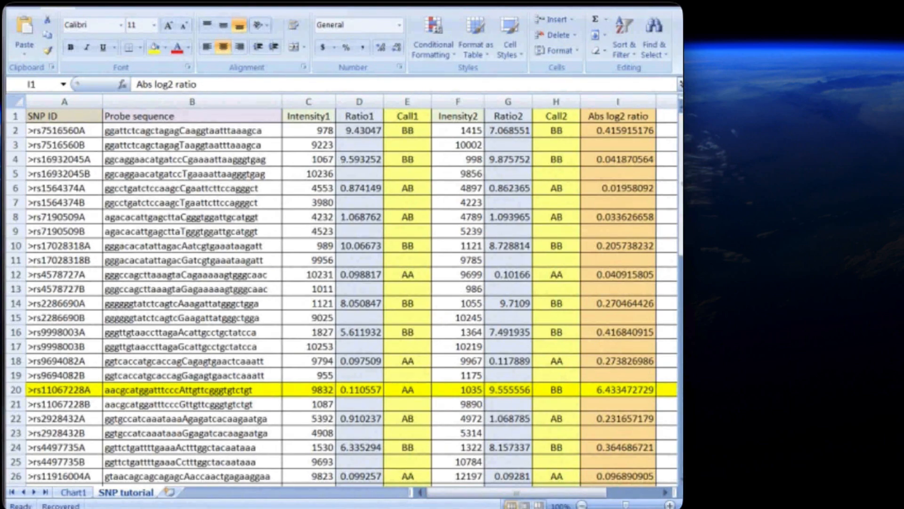